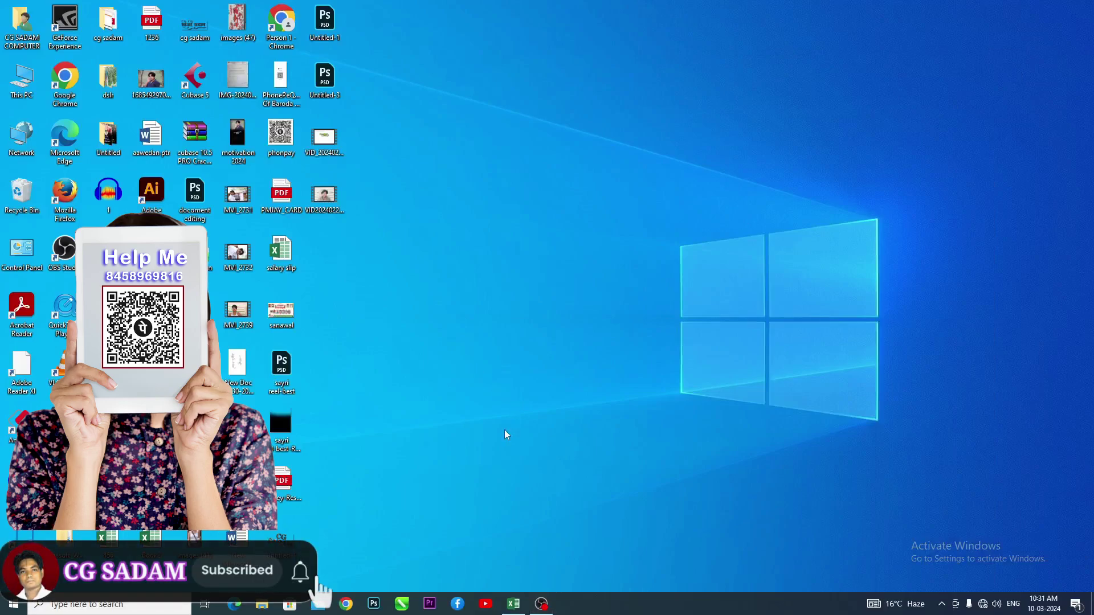
Bring Excel workbook 456 with the student marks sheet to the front.
left_click(513, 605)
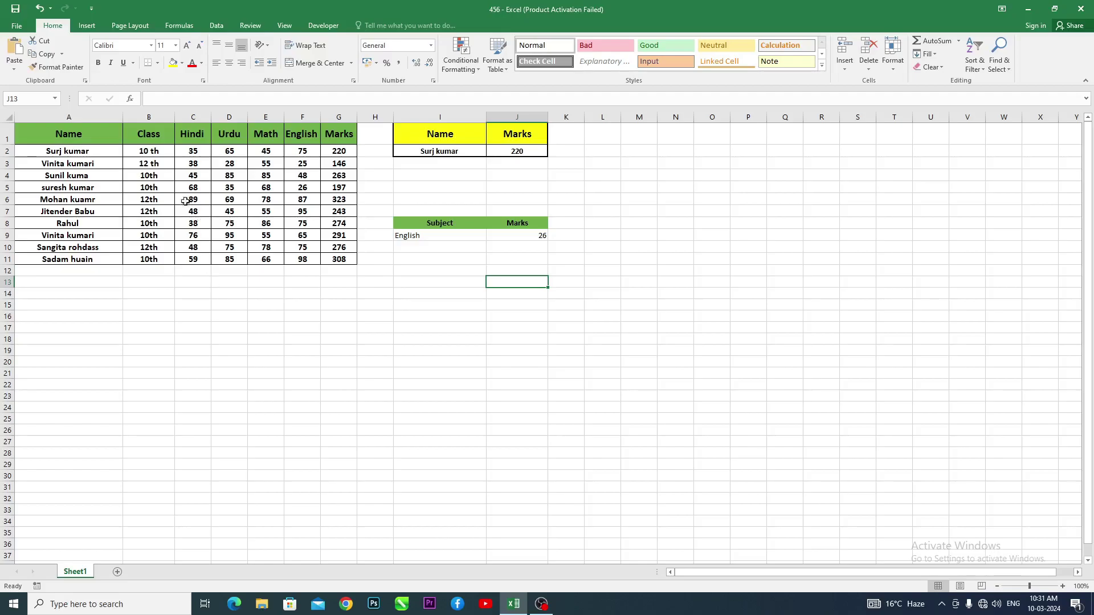
left_click(116, 151)
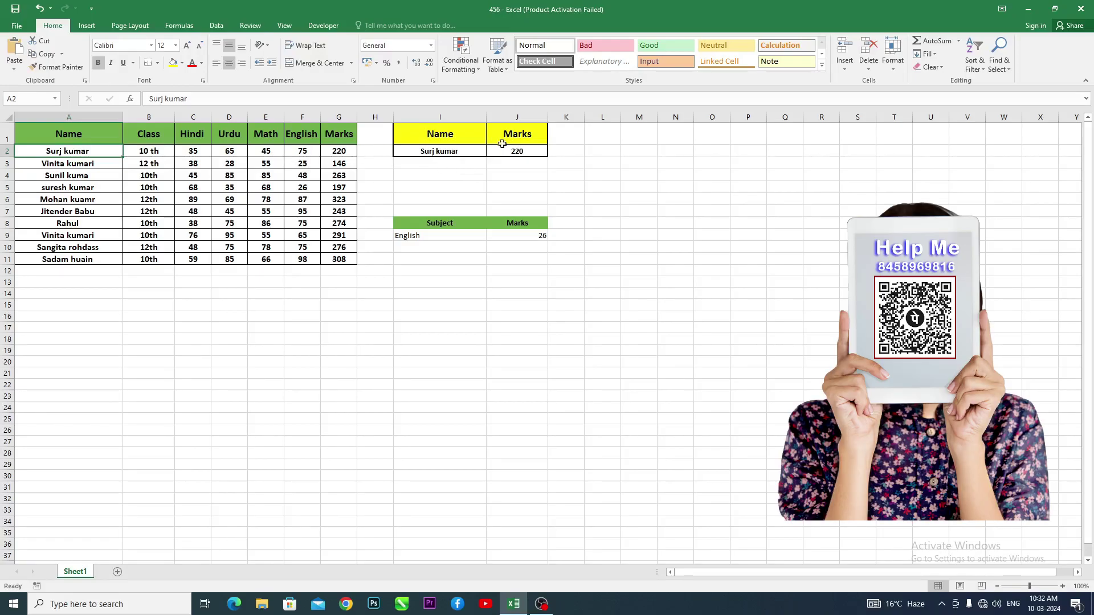
left_click(439, 135)
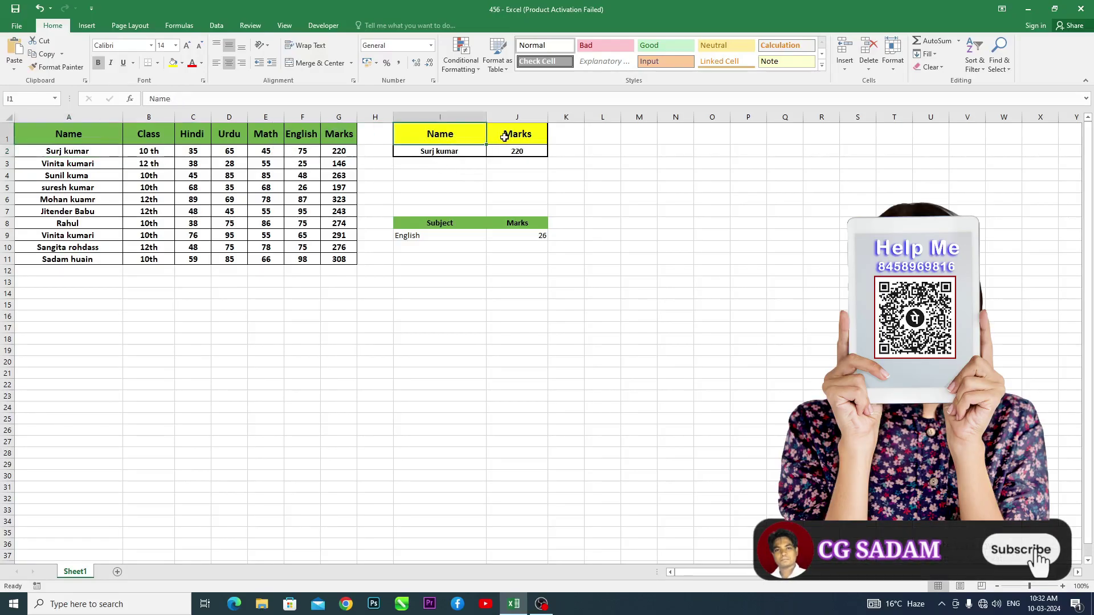
left_click(505, 135)
left_click(461, 150)
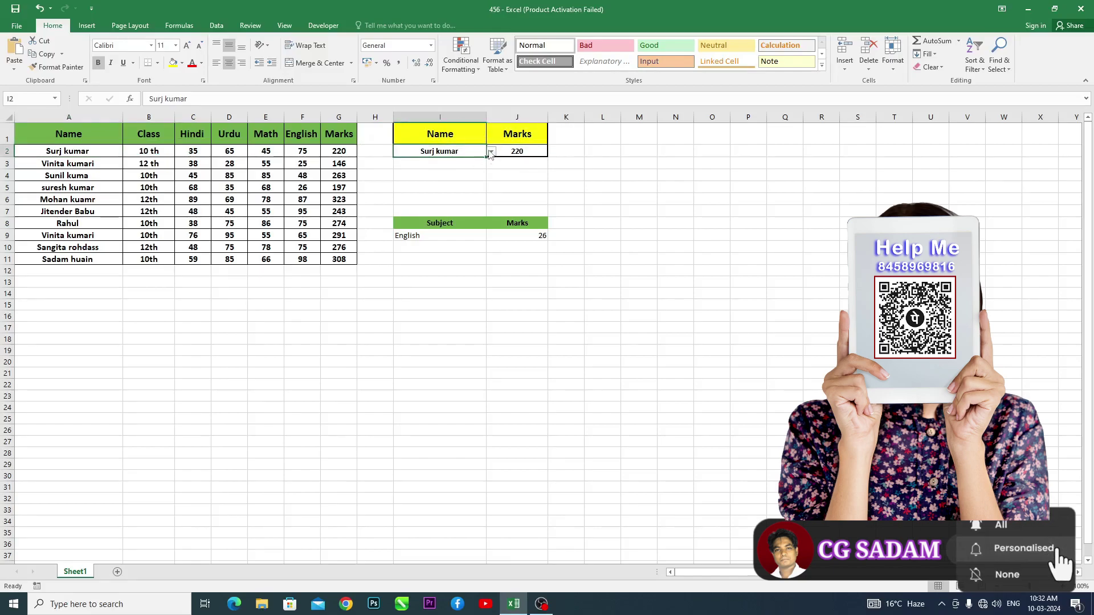
left_click(490, 151)
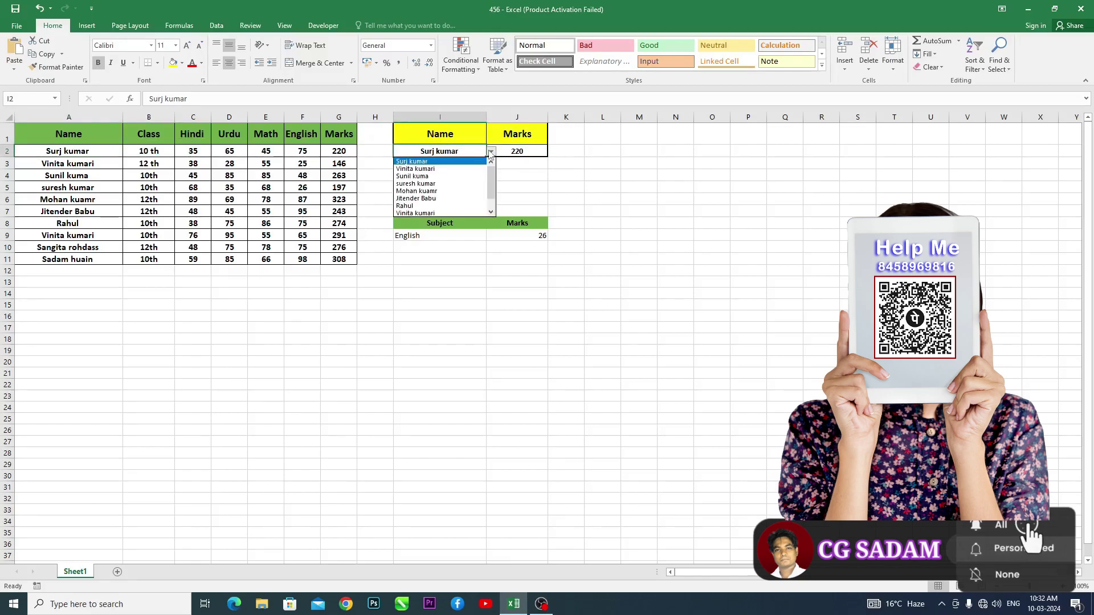
left_click(415, 192)
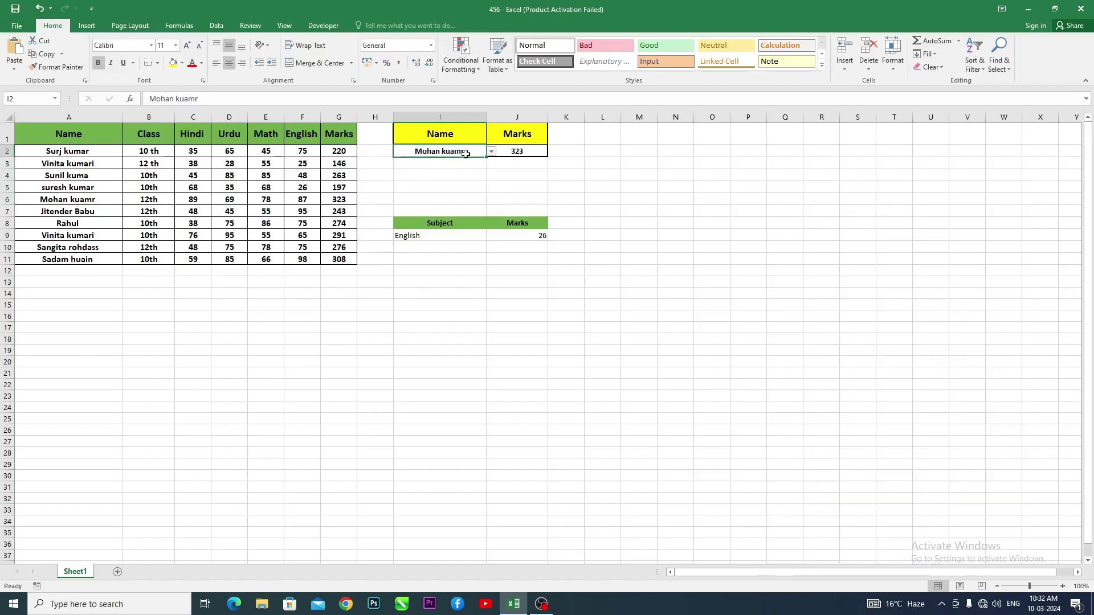
left_click(490, 152)
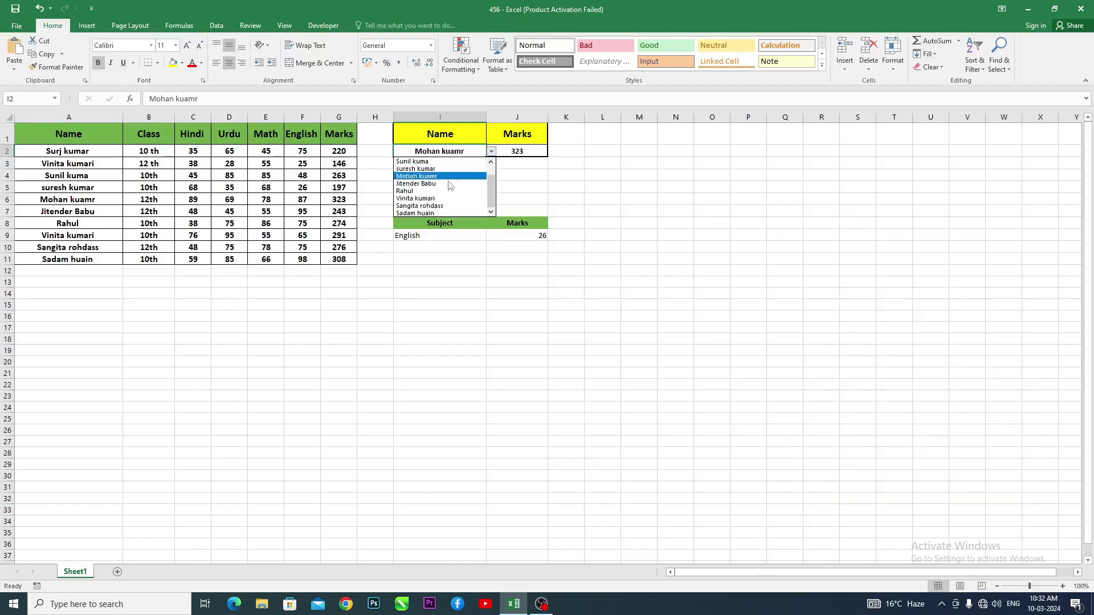
left_click(406, 191)
left_click(529, 152)
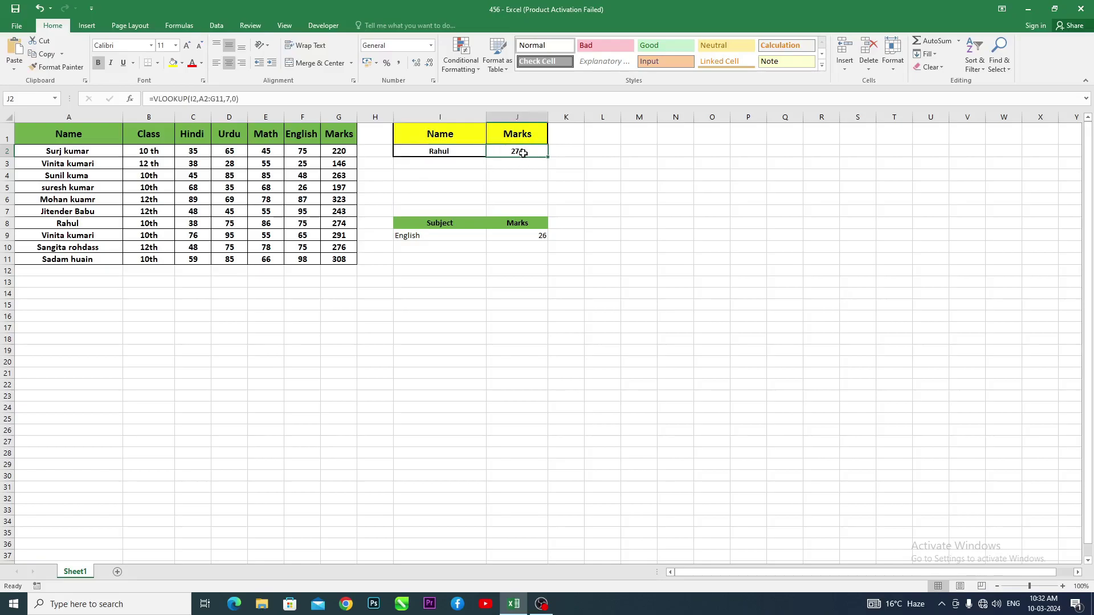
left_click(451, 237)
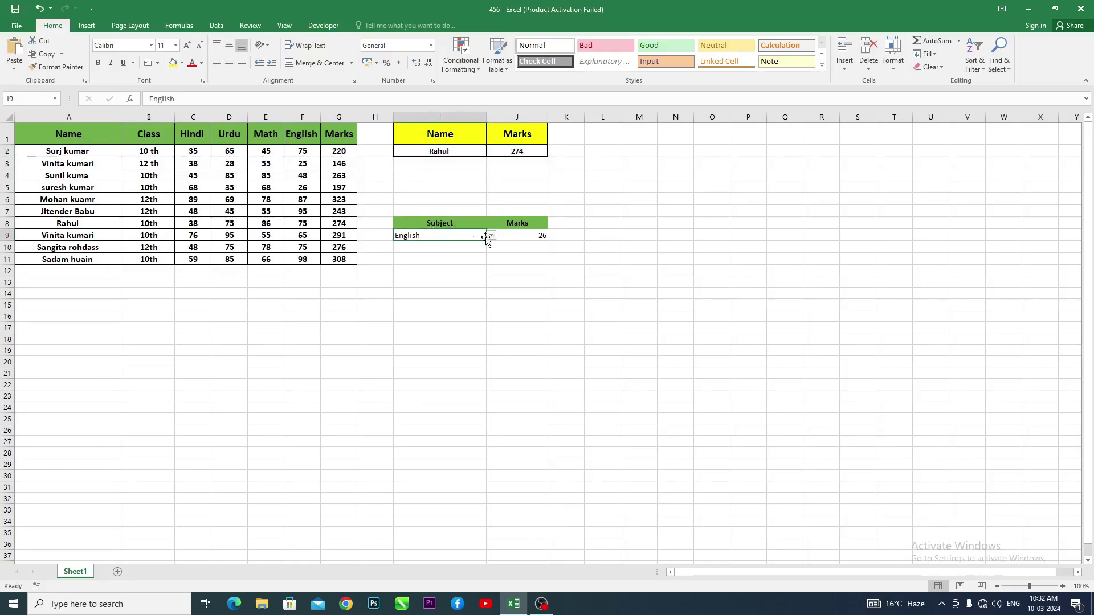
left_click(4, 188)
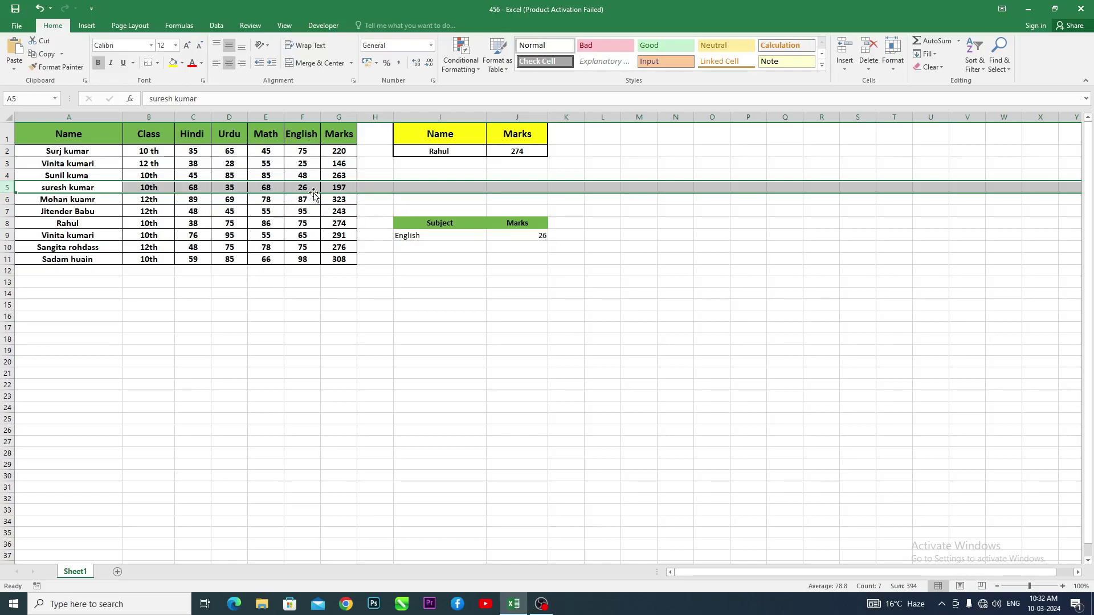
left_click(534, 240)
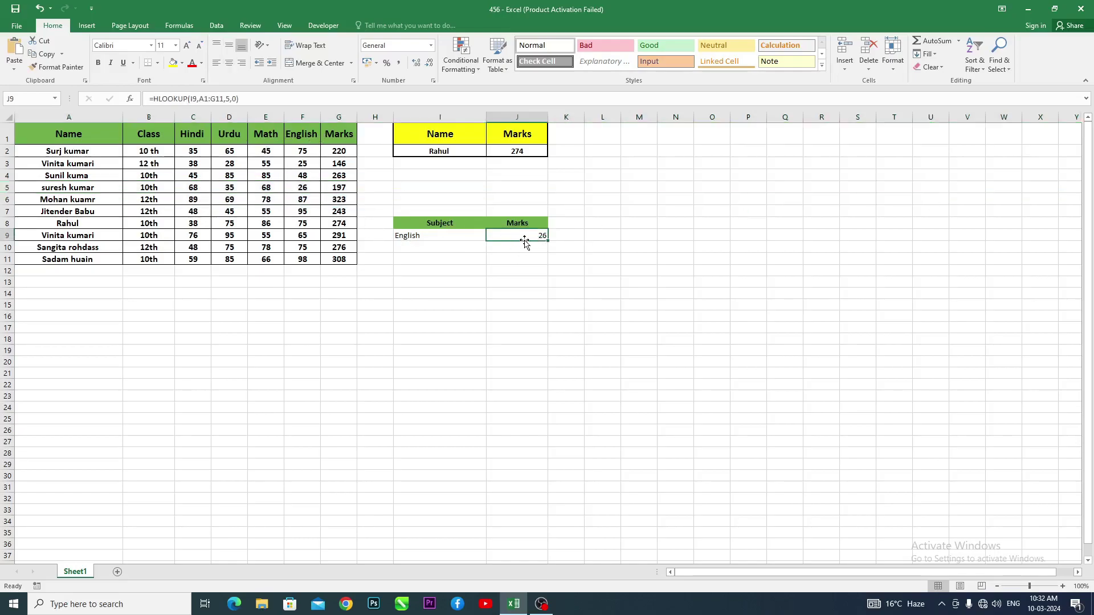
left_click(461, 237)
left_click(491, 235)
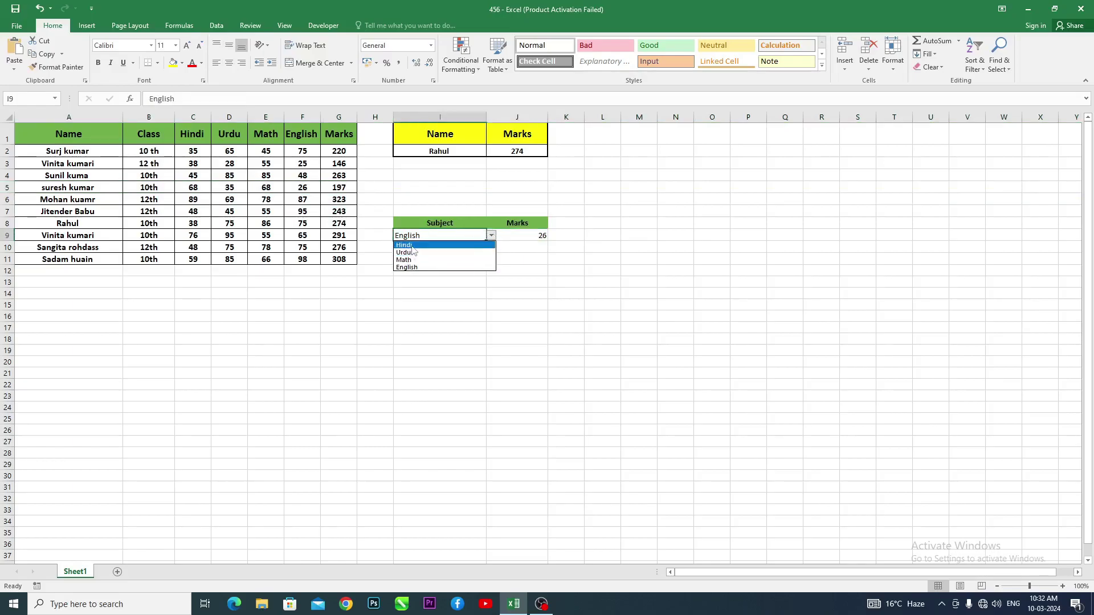
left_click(413, 246)
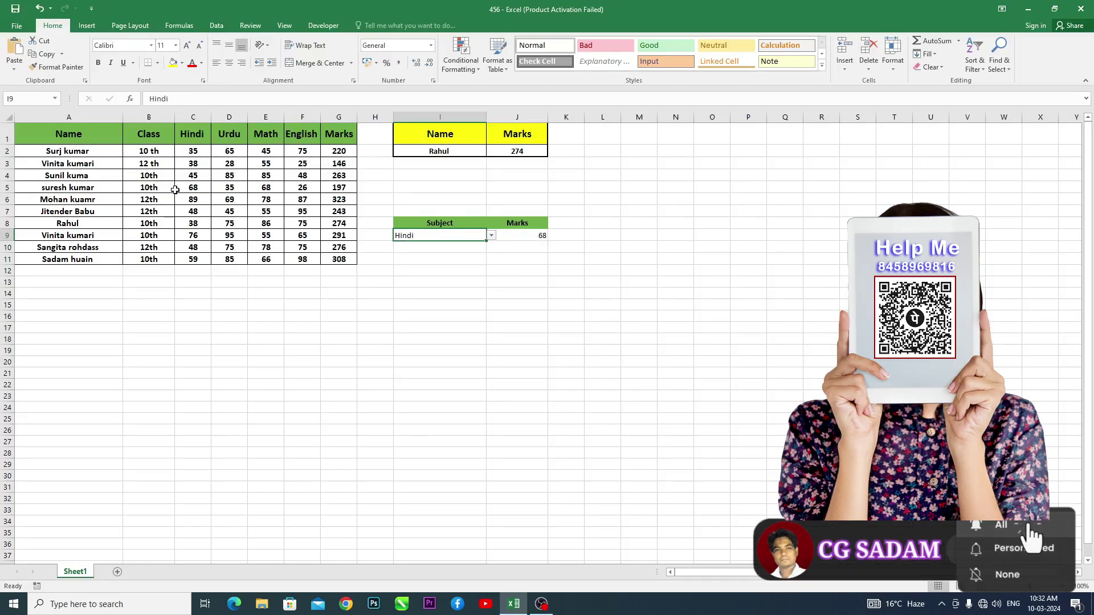
left_click(199, 190)
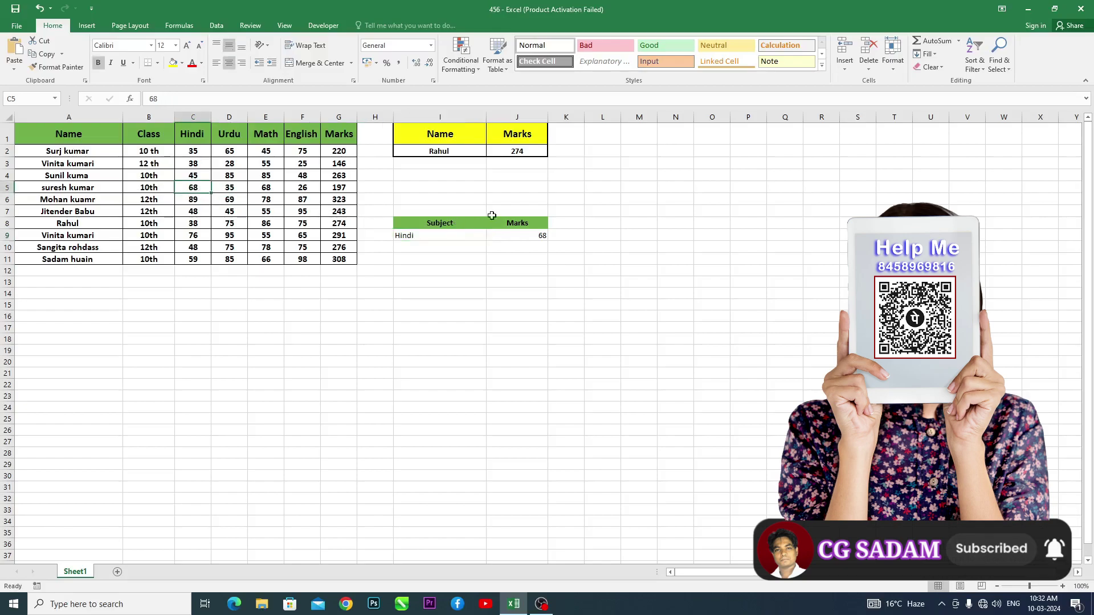
left_click(468, 235)
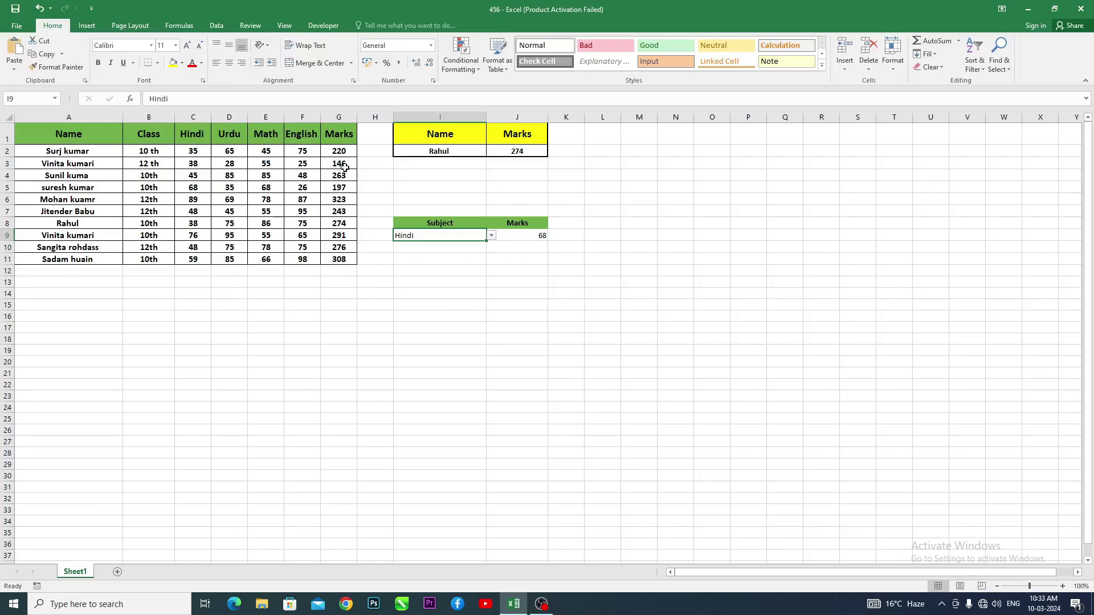
Review I2's list validation, then clear Rahul and 274 from I2:J2.
left_click(424, 171)
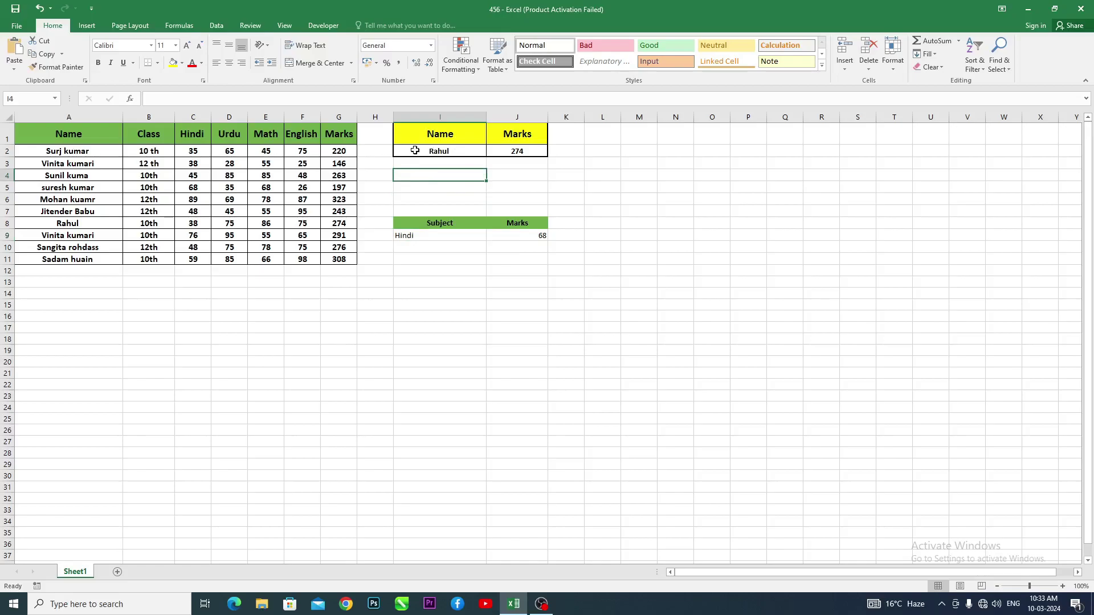
left_click_drag(416, 151, 497, 150)
left_click(468, 153)
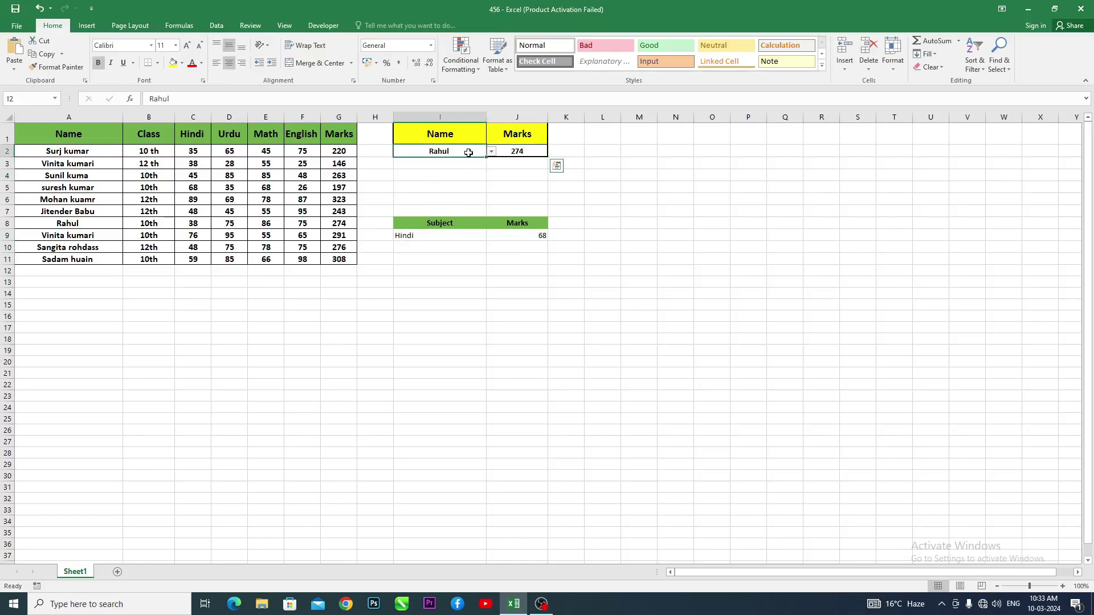
left_click(216, 25)
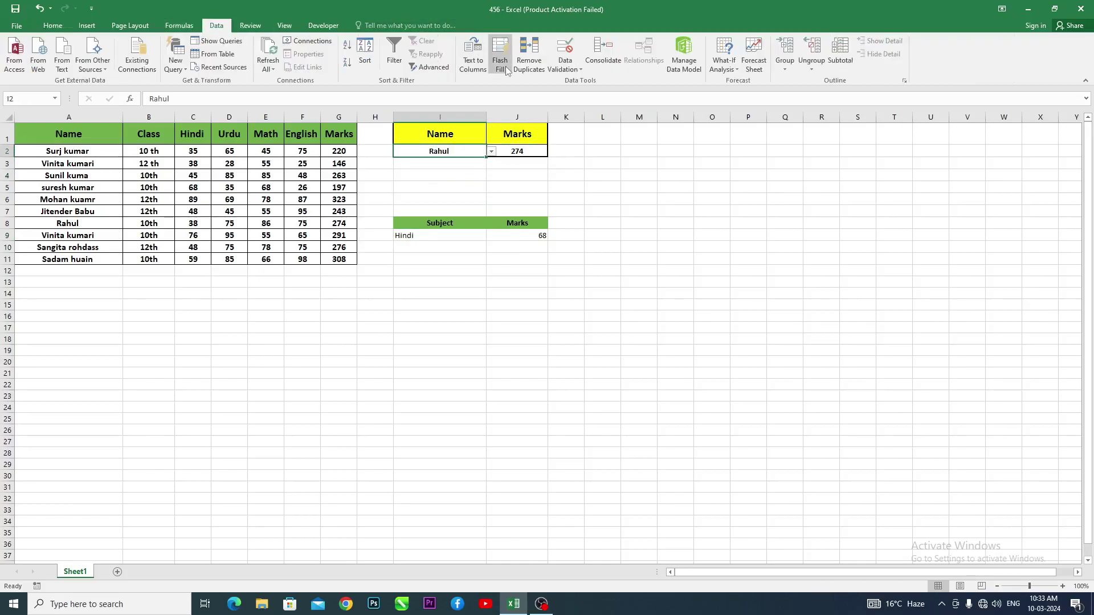
left_click(581, 64)
left_click(587, 89)
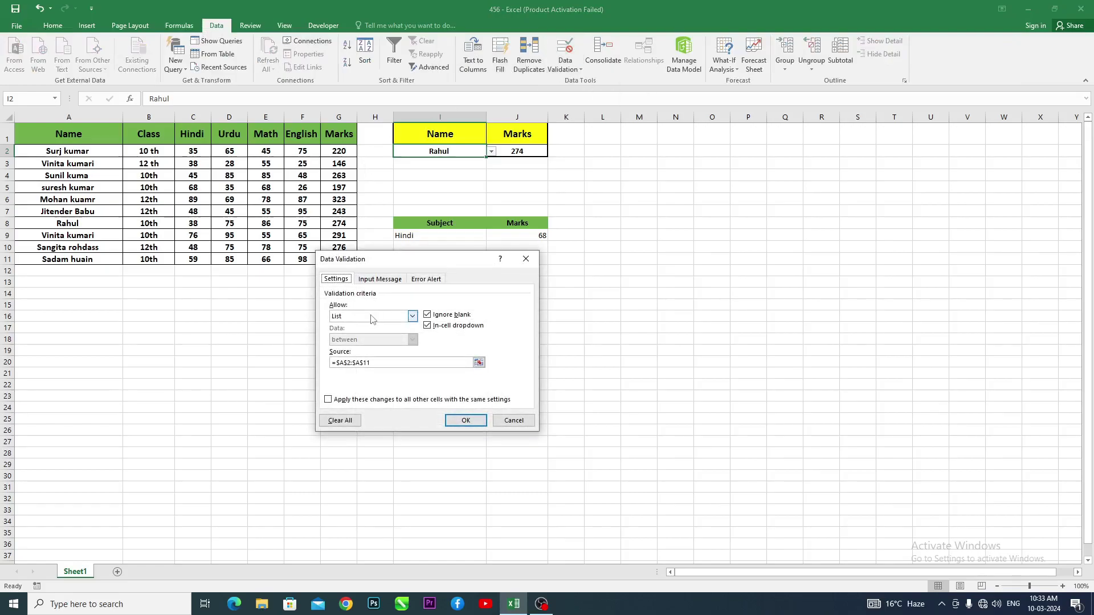
left_click(371, 318)
left_click(350, 346)
left_click(465, 421)
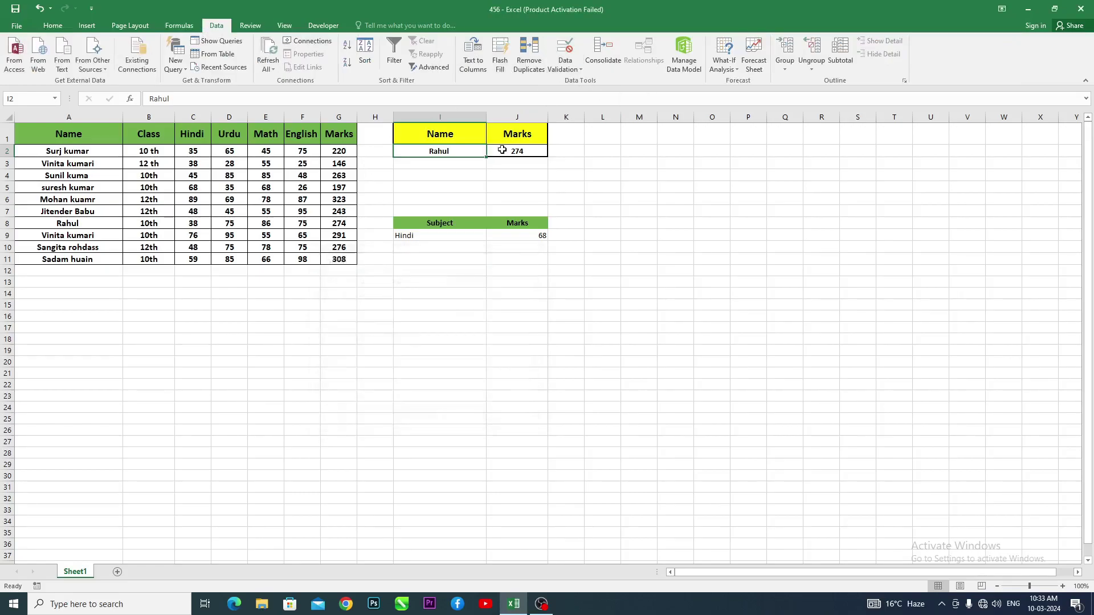
left_click_drag(420, 149, 501, 151)
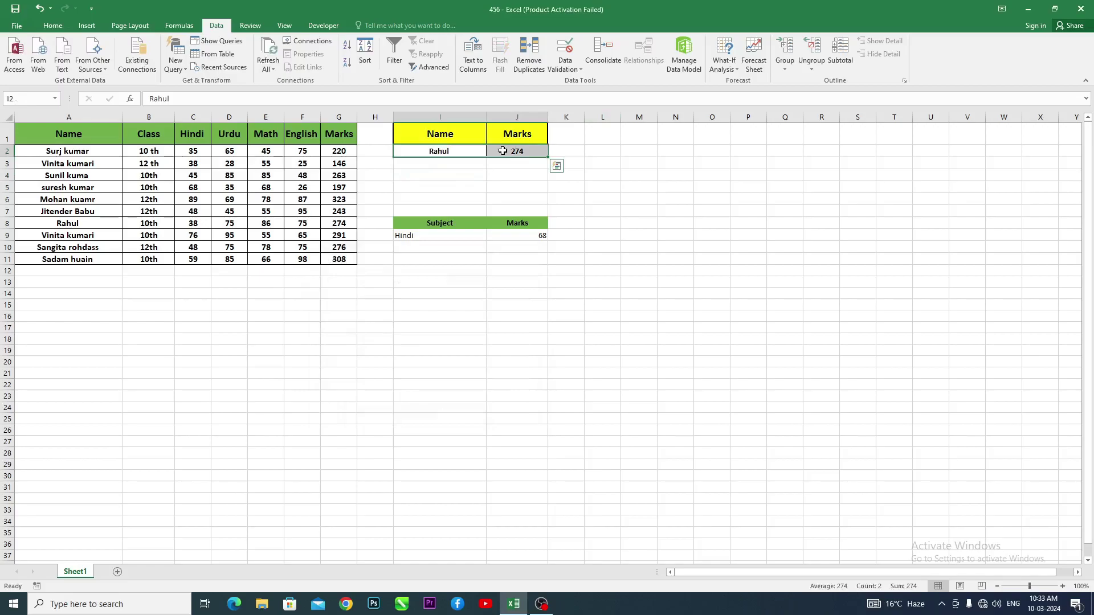
key("Delete")
Set I9's validation to Any value and clear Hindi and 68 from I9:J9.
left_click(443, 236)
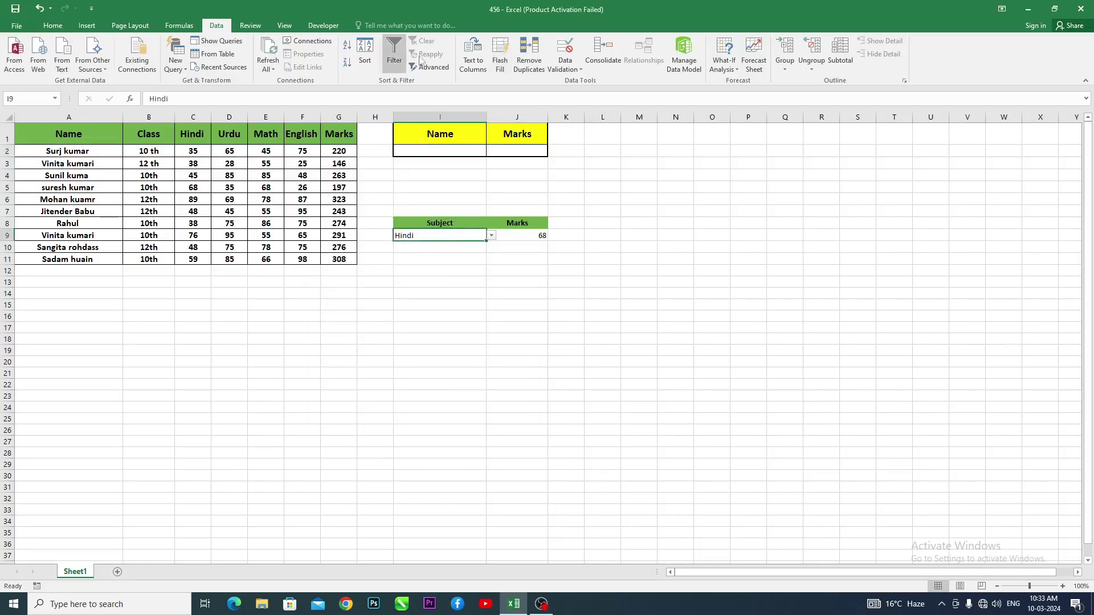
left_click(565, 51)
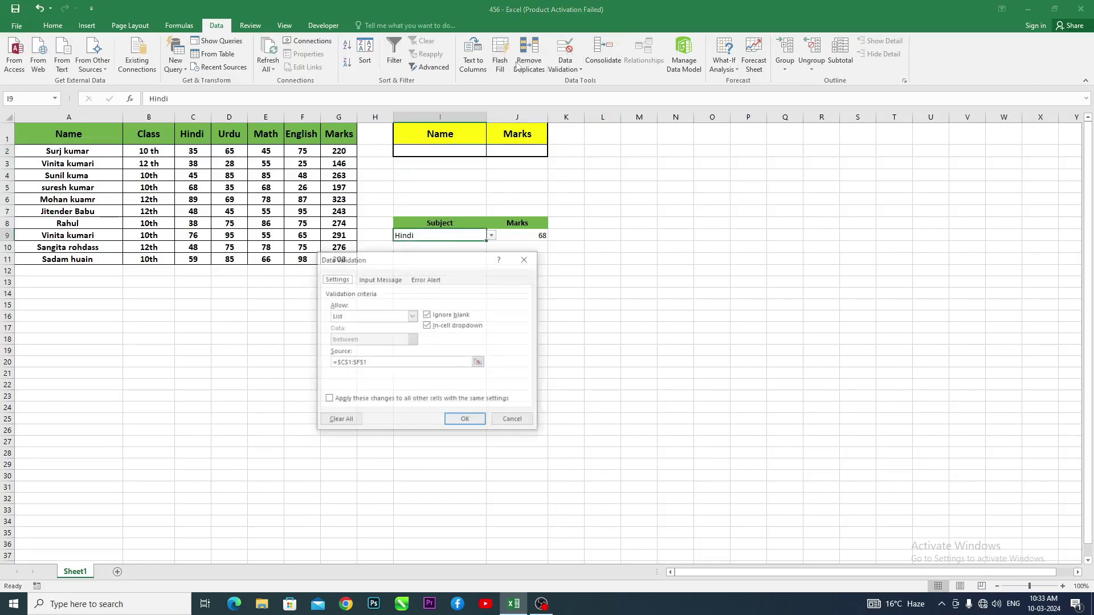
left_click(380, 317)
left_click(345, 327)
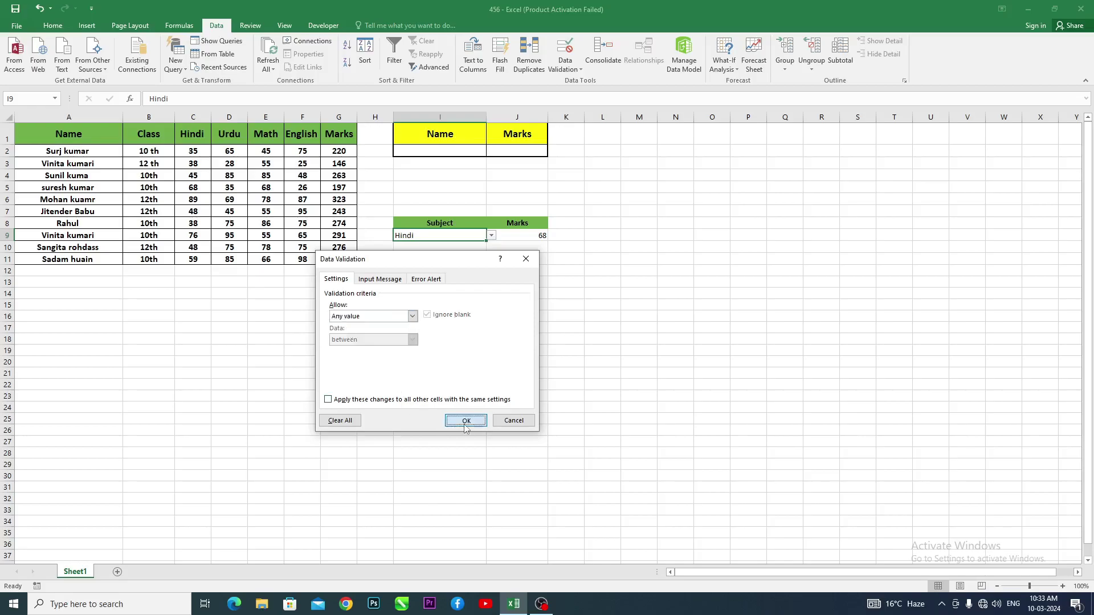
left_click(466, 421)
left_click(432, 262)
left_click_drag(420, 238, 527, 235)
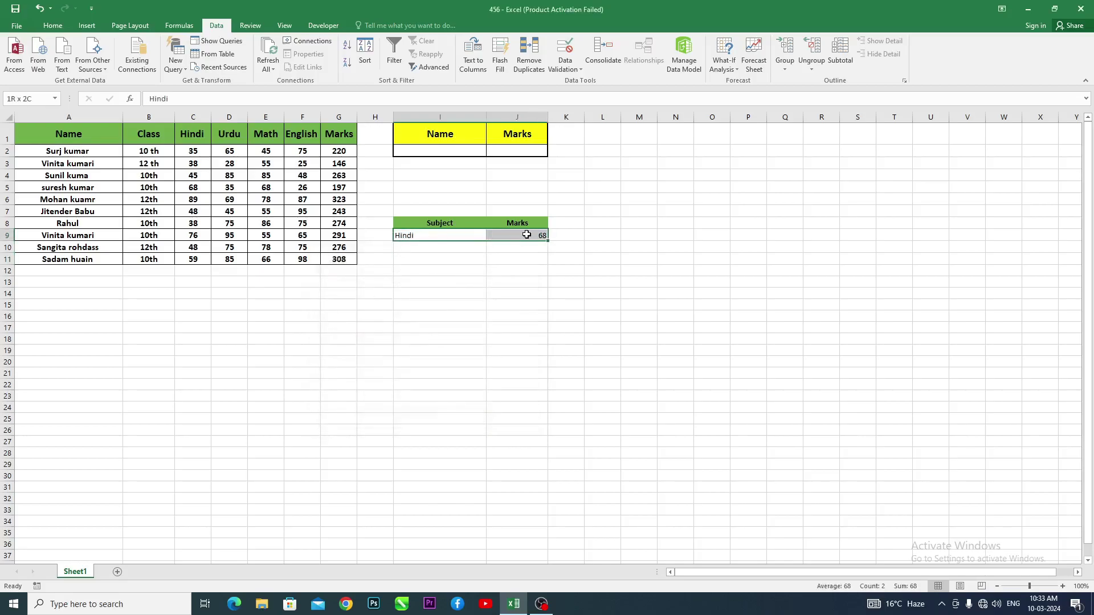
key("Delete")
left_click(424, 280)
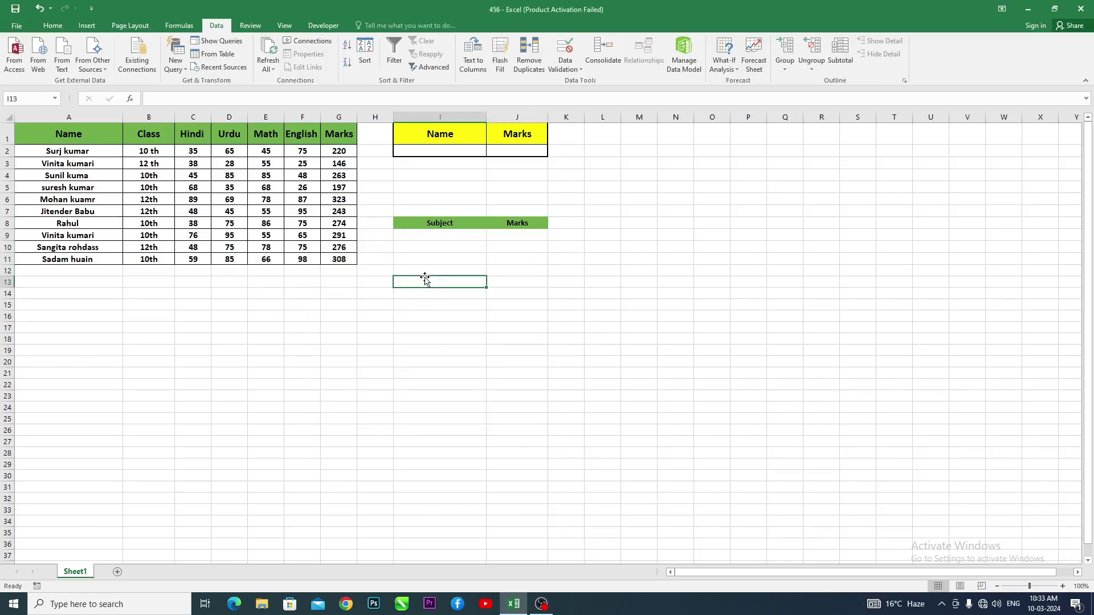
In J2, type =VLO, insert VLOOKUP from autocomplete, and add I2 as lookup value.
left_click(492, 177)
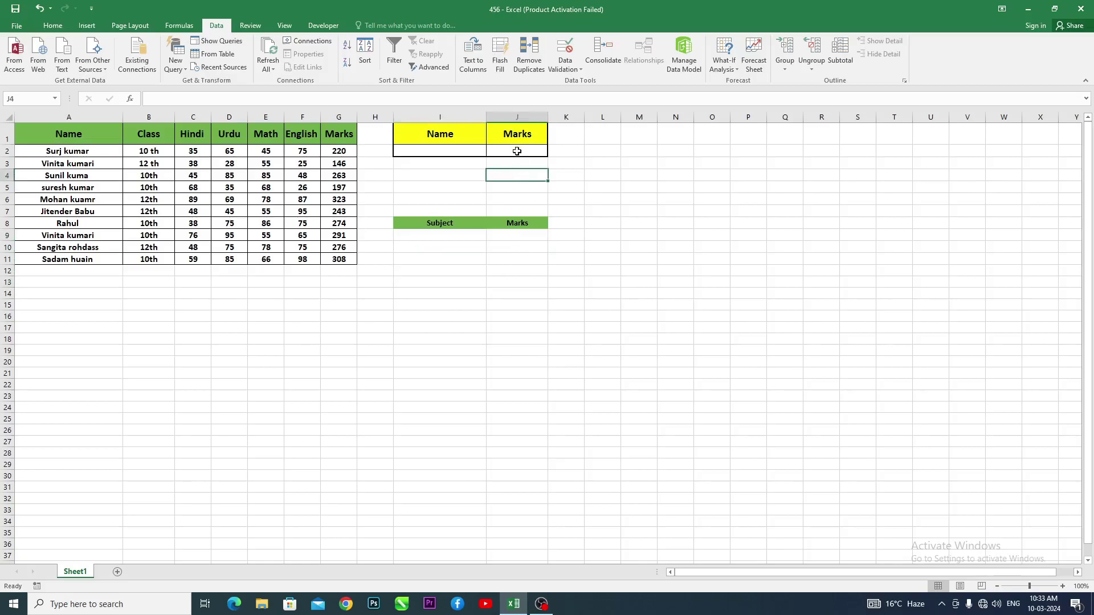
key("Up")
key("Up")
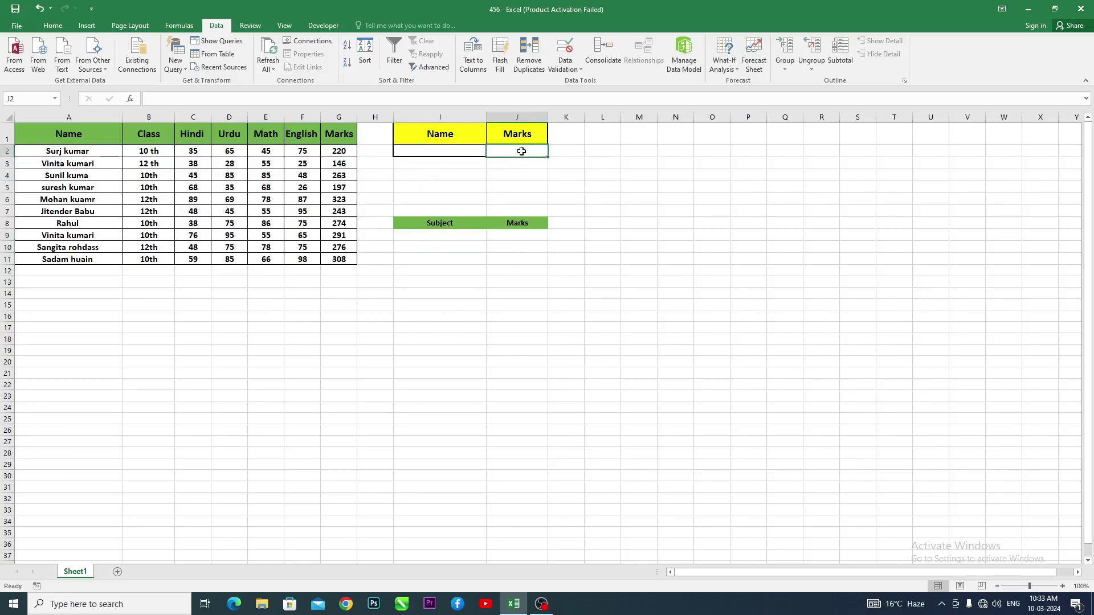
type("=")
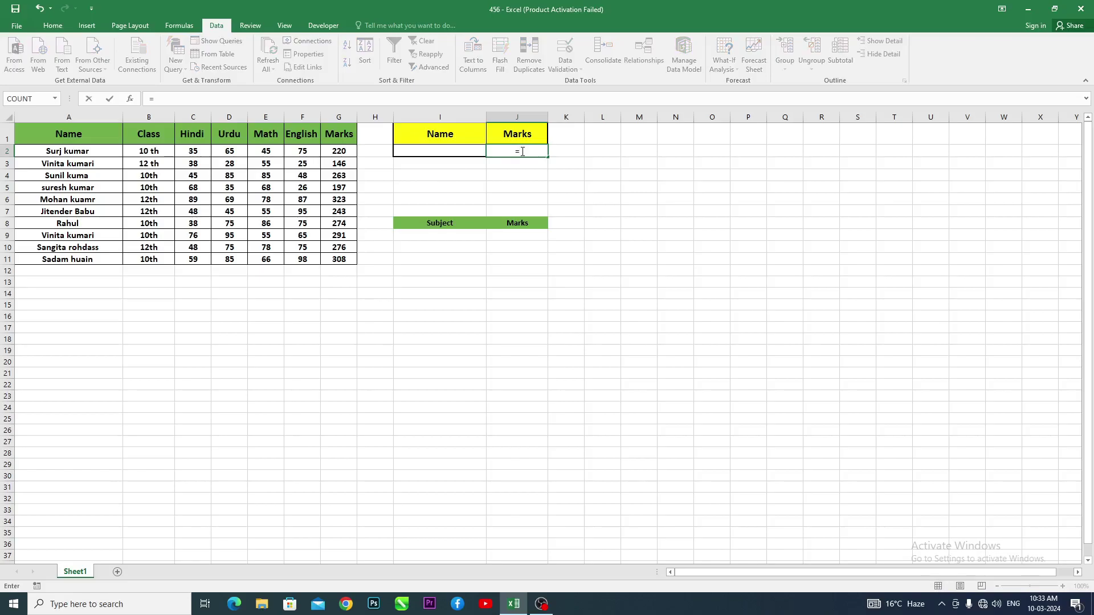
type("vlo")
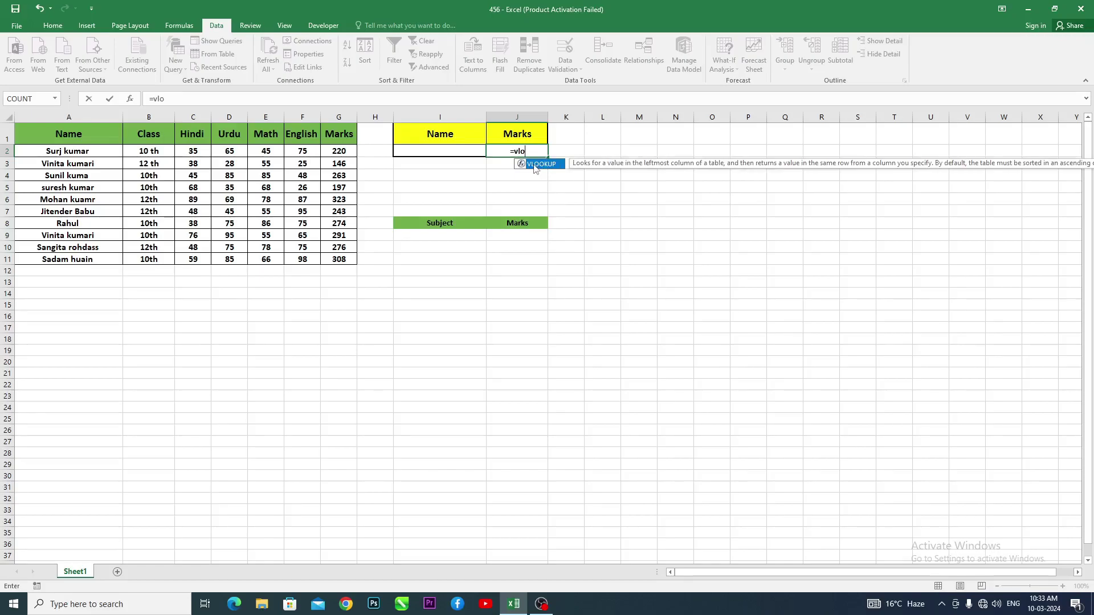
double_click(536, 164)
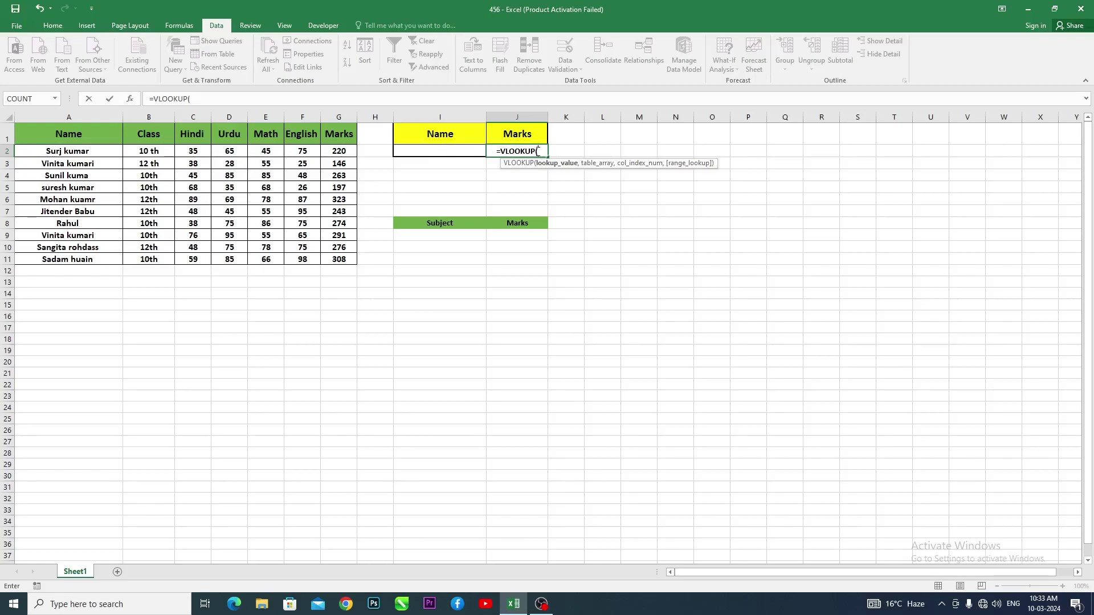
left_click(428, 152)
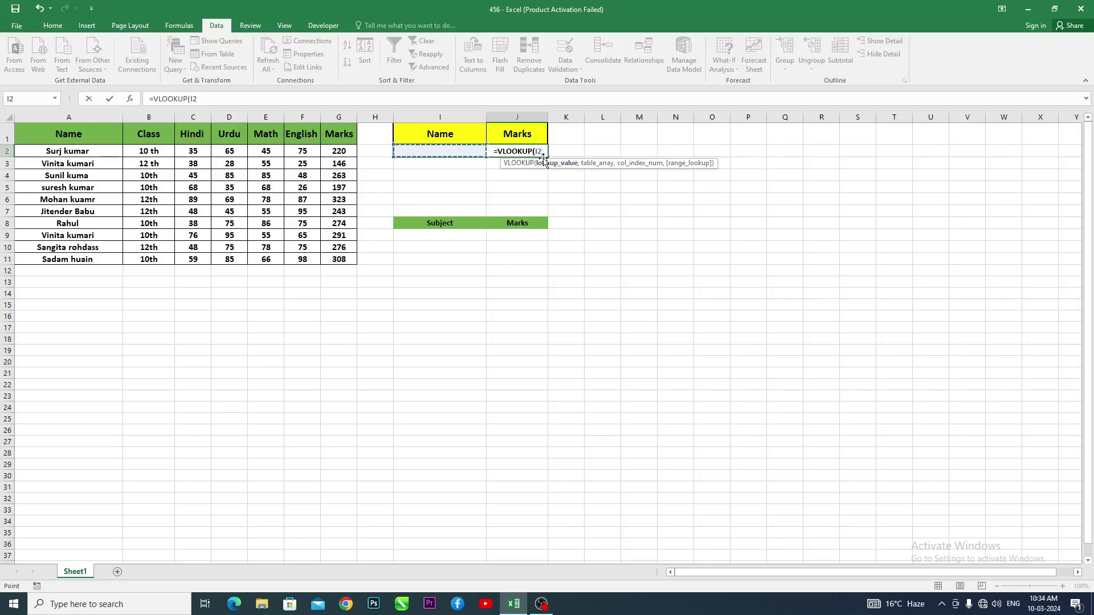
Finish J2 as =VLOOKUP(I2,A2:G11,7,0), which shows #N/A for now.
type(",")
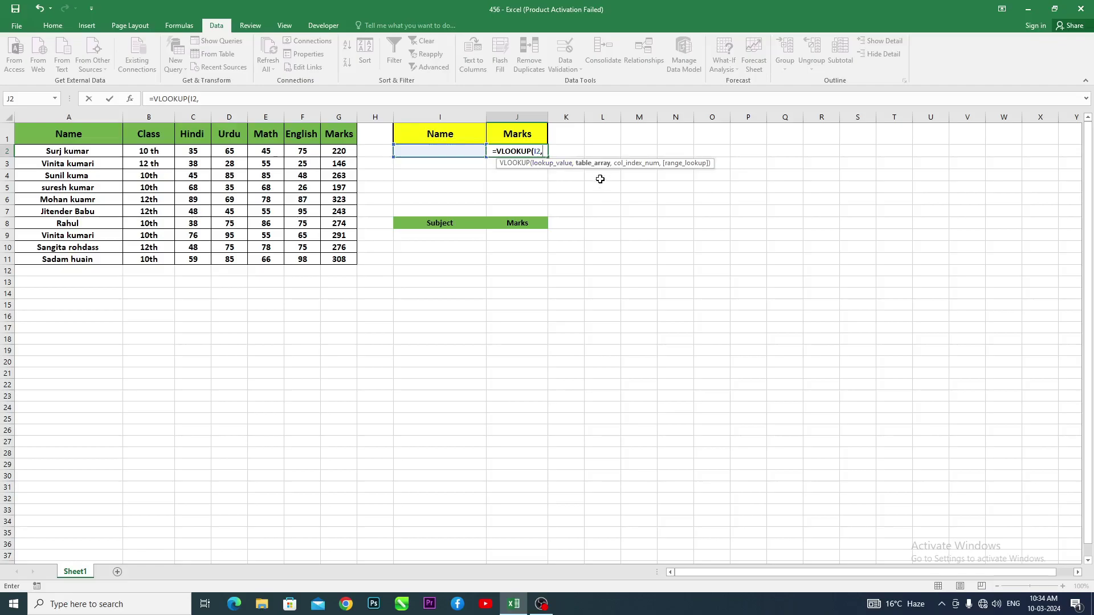
left_click(29, 140)
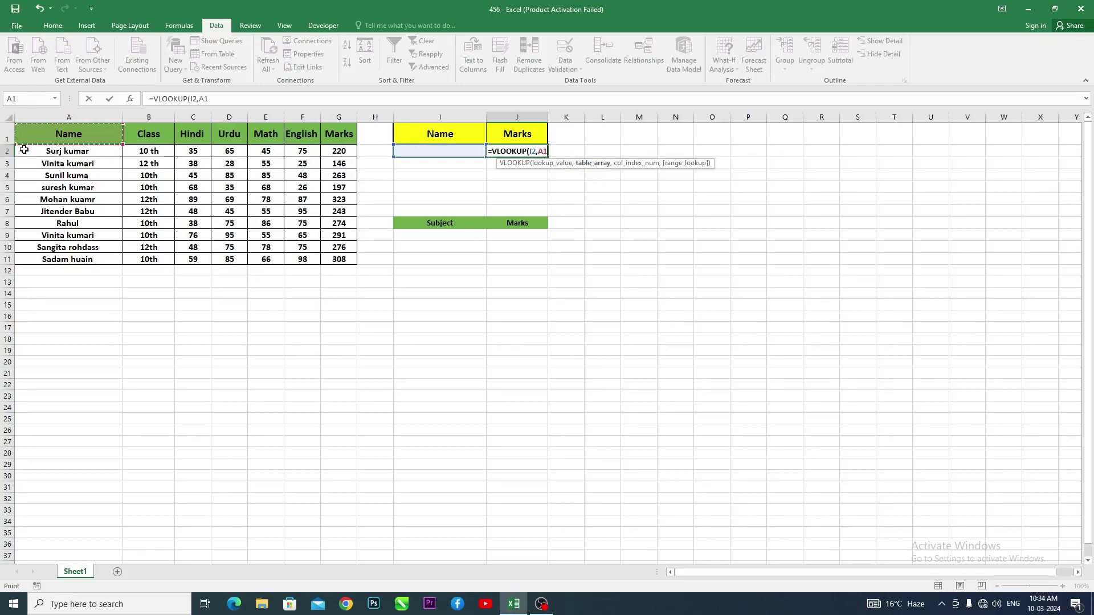
left_click_drag(33, 150, 358, 261)
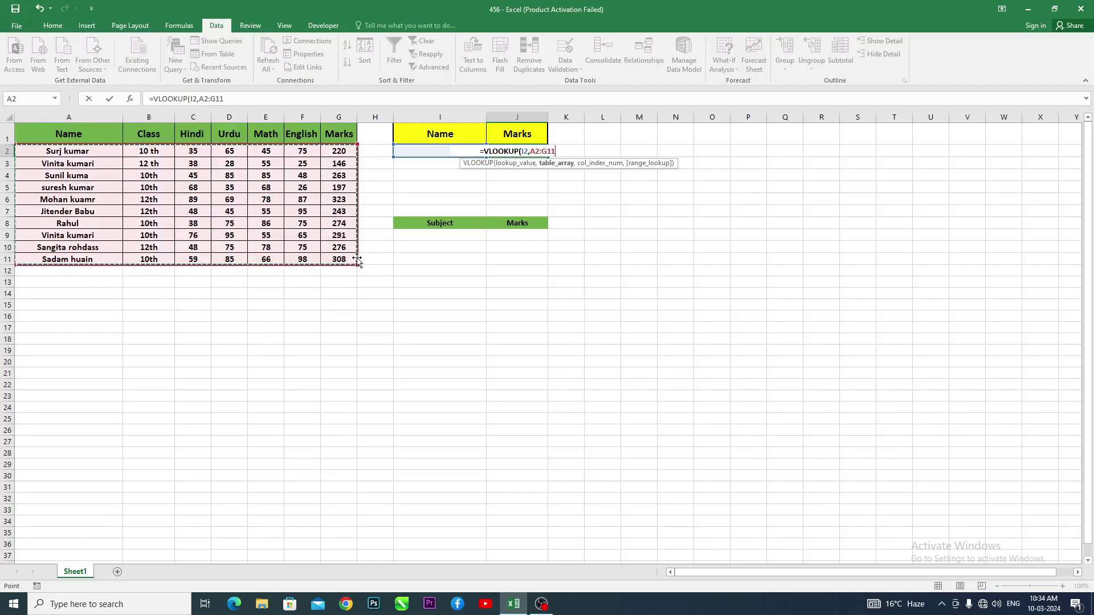
type(",")
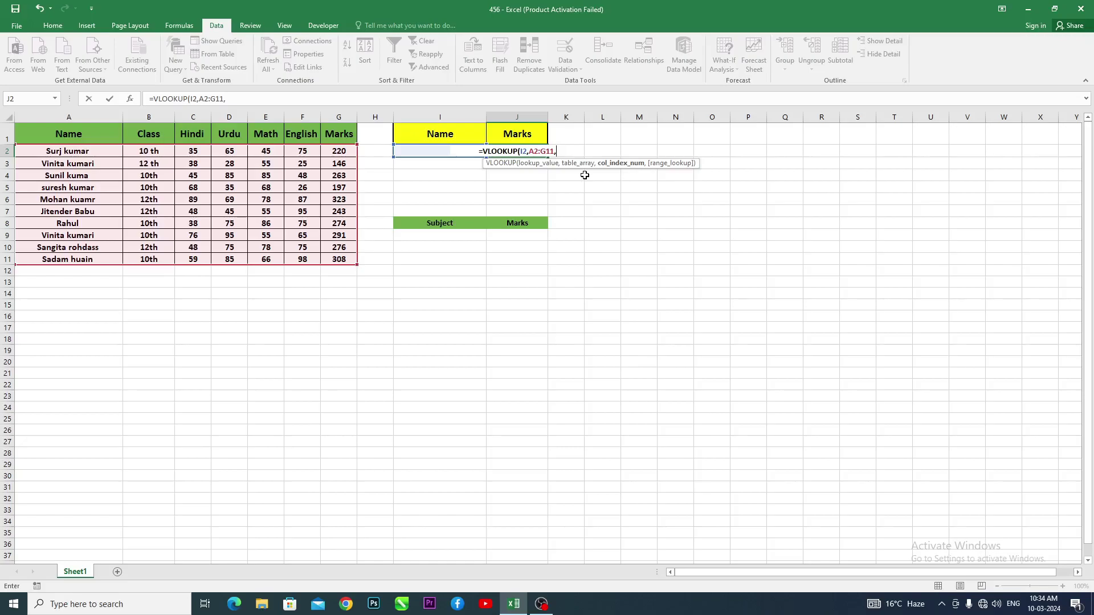
type("7")
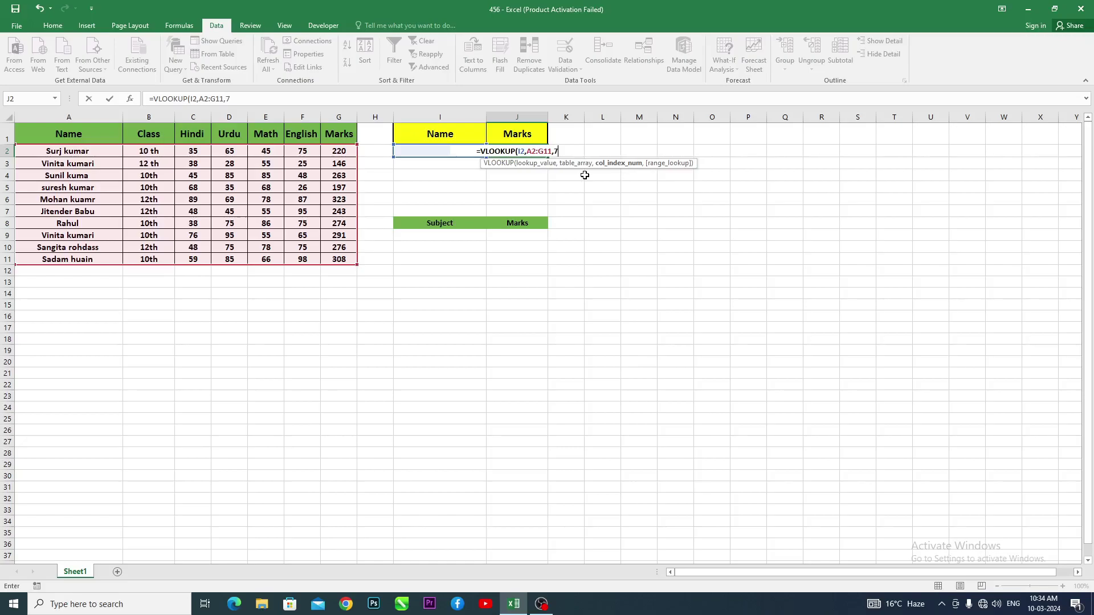
type(",")
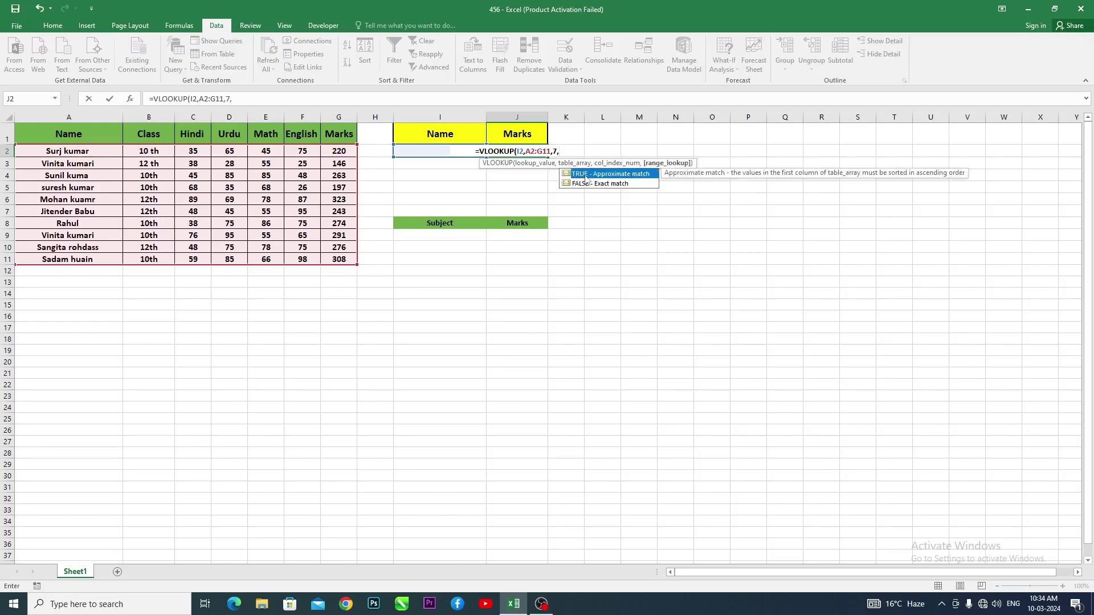
type("0")
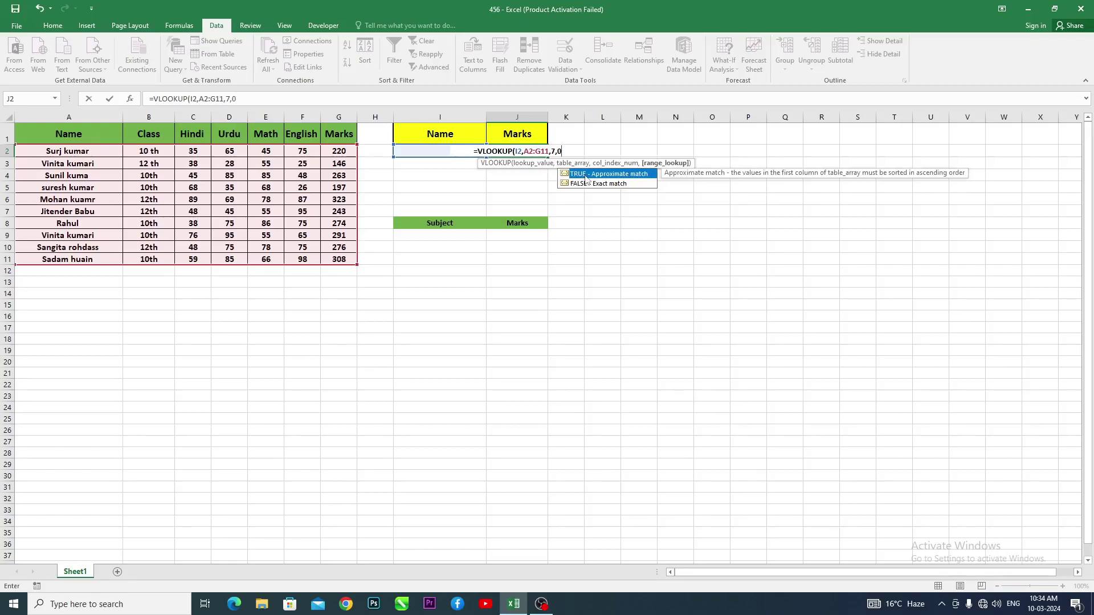
type(")")
key("Return")
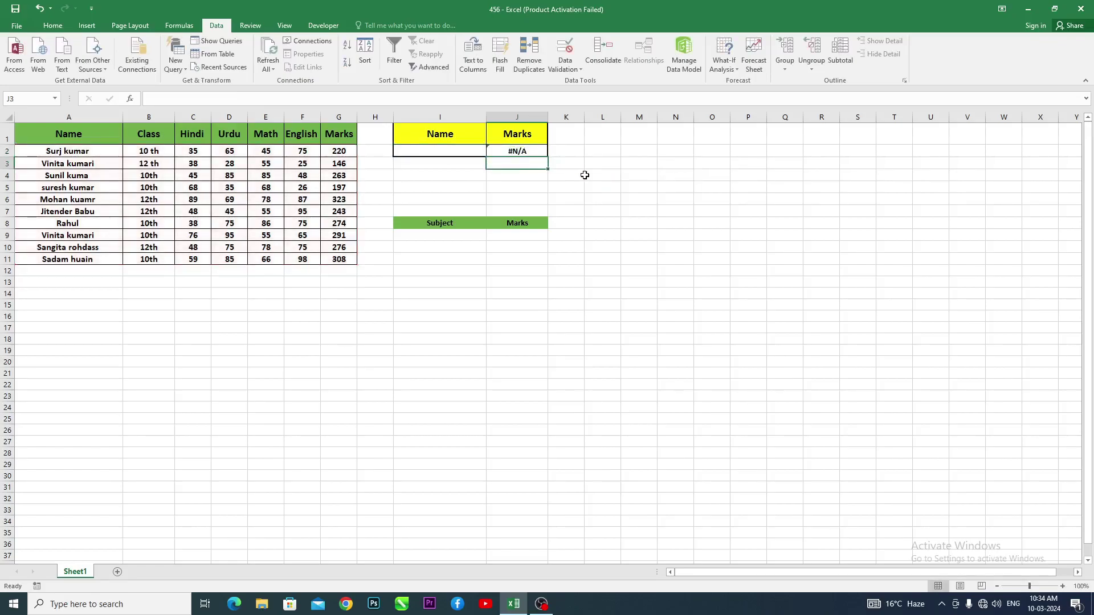
Give I2 List validation sourced from the student names in A2:A11.
left_click(514, 151)
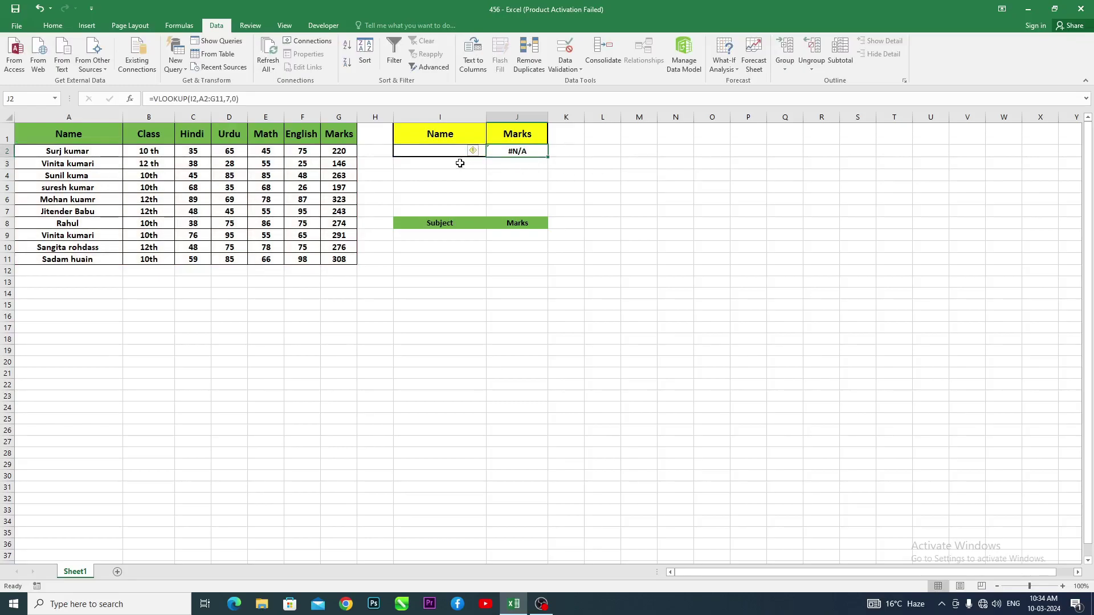
left_click(431, 151)
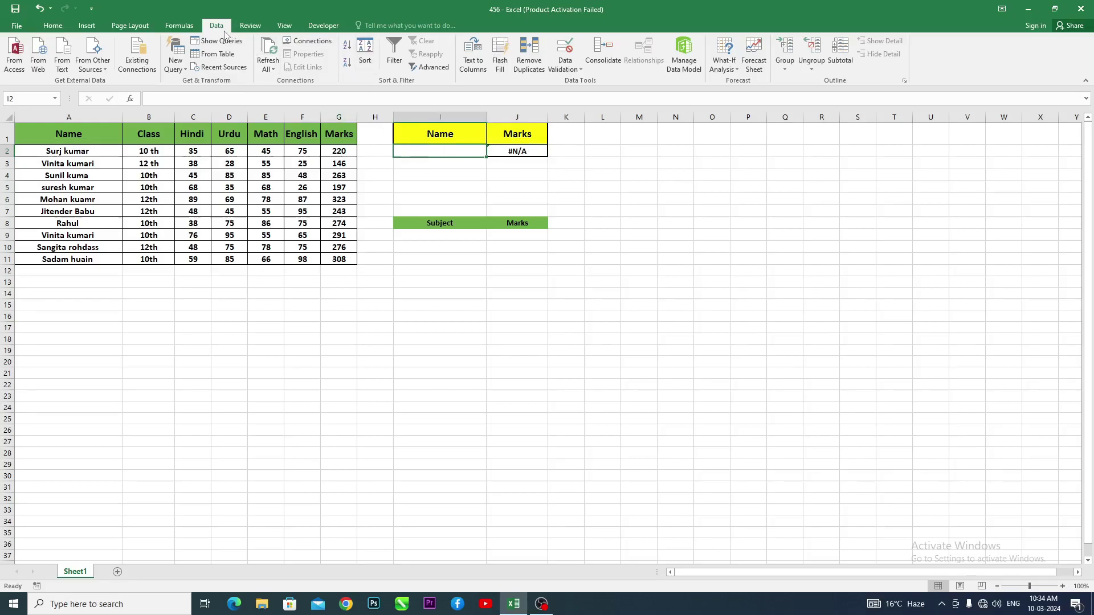
left_click(558, 66)
left_click(578, 85)
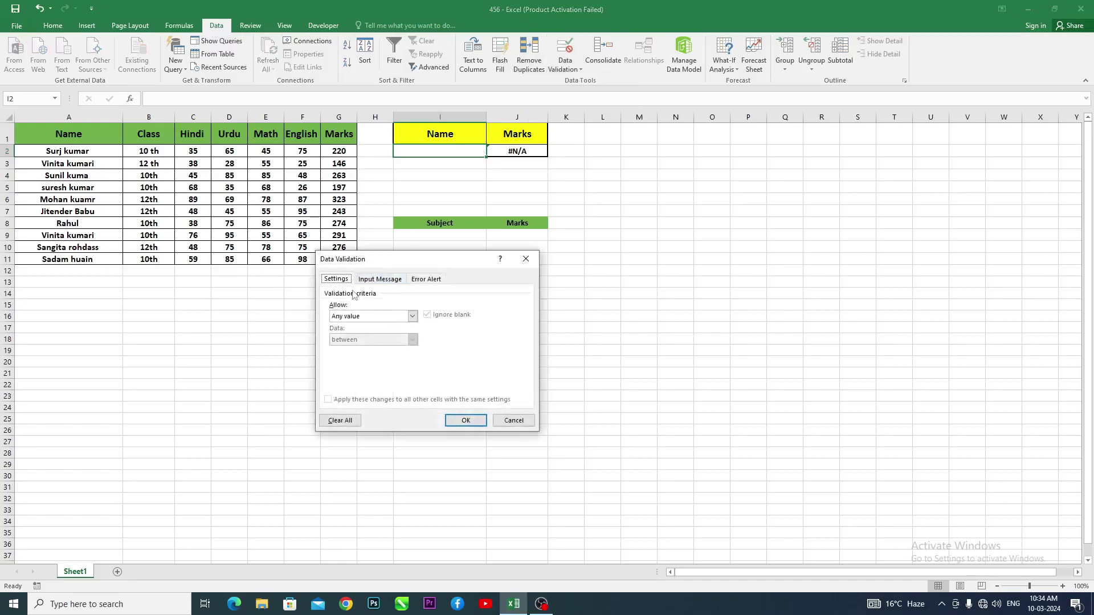
left_click(357, 317)
left_click(347, 348)
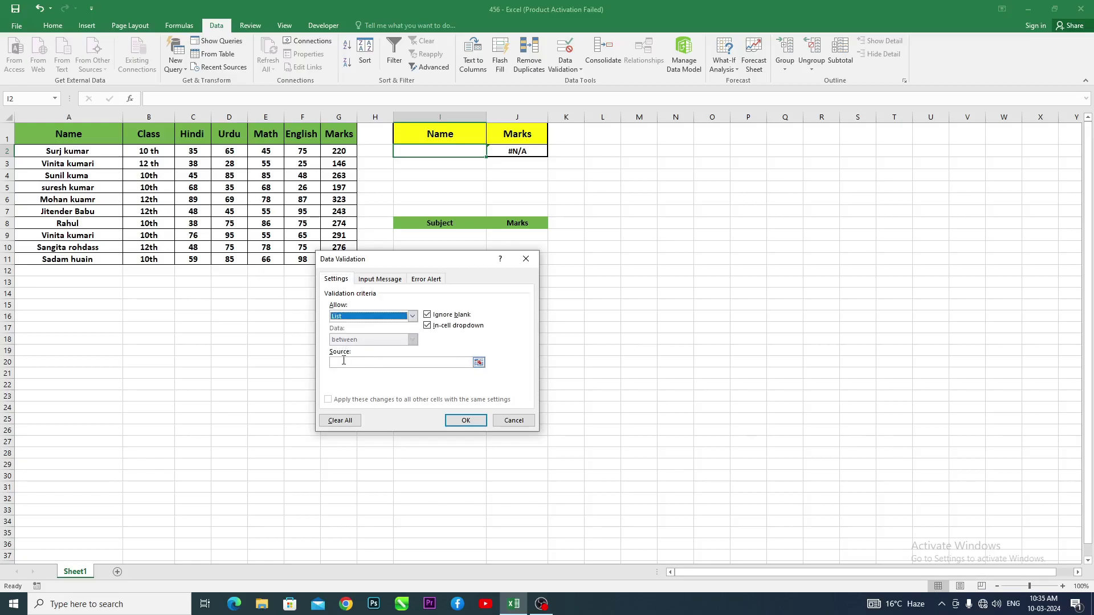
left_click(344, 361)
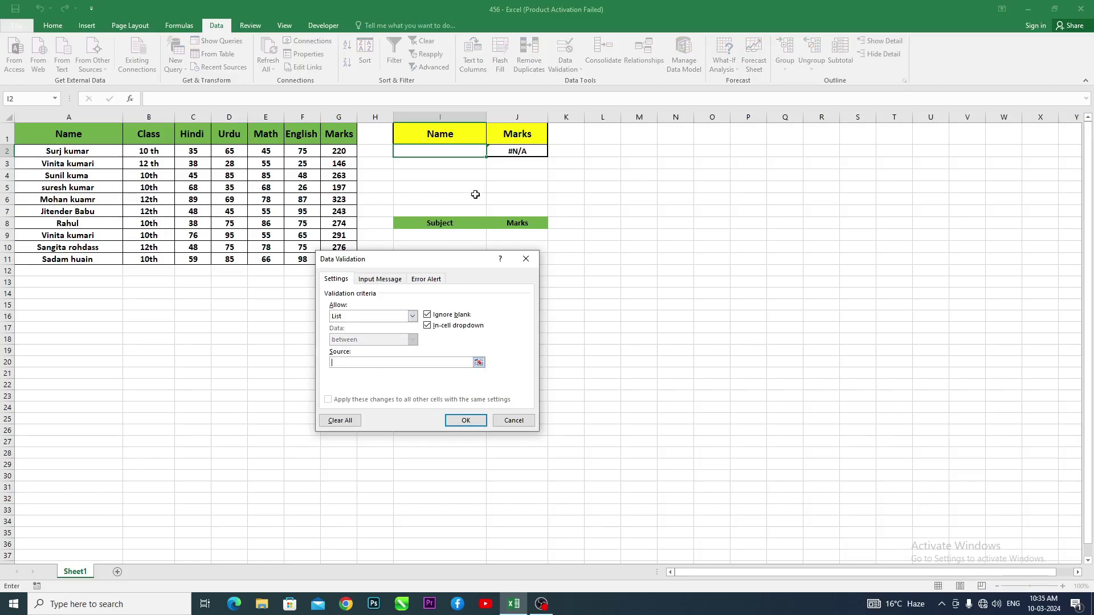
left_click_drag(27, 151, 85, 261)
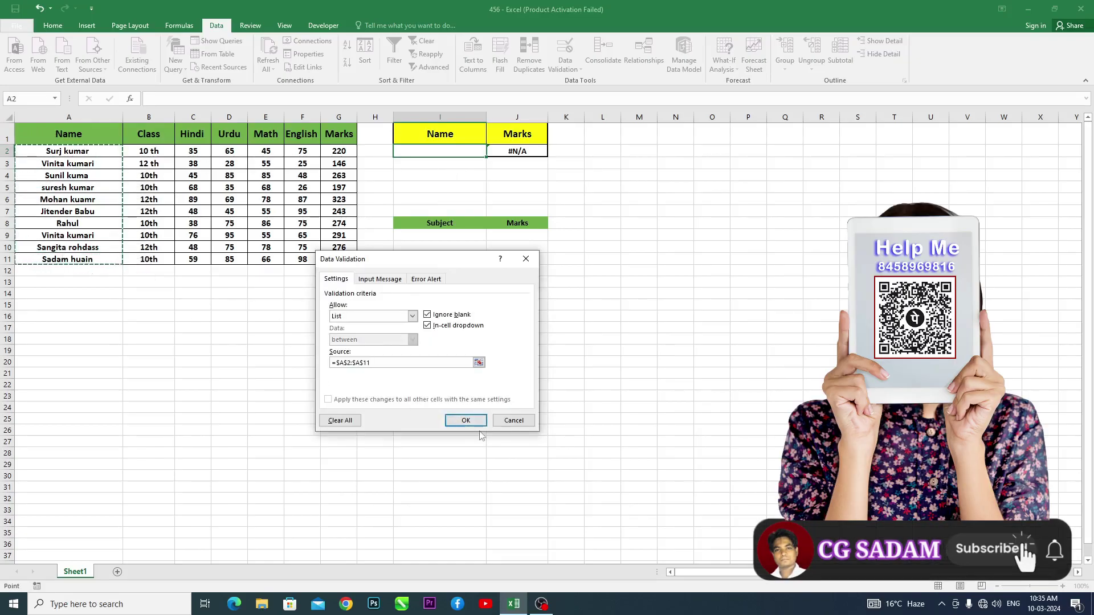
left_click(466, 420)
left_click(492, 153)
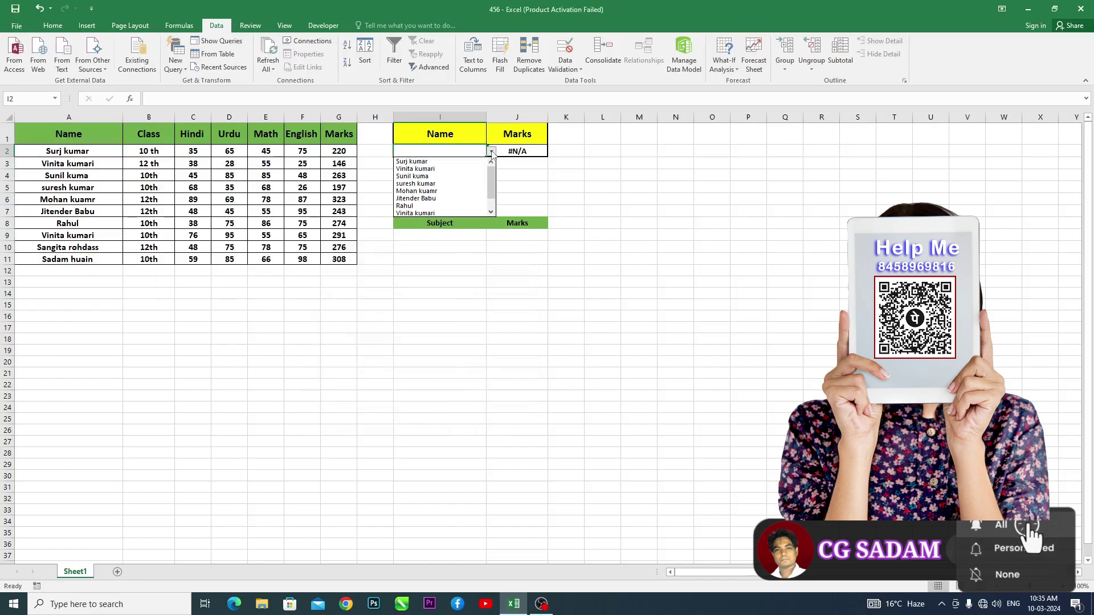
left_click(414, 168)
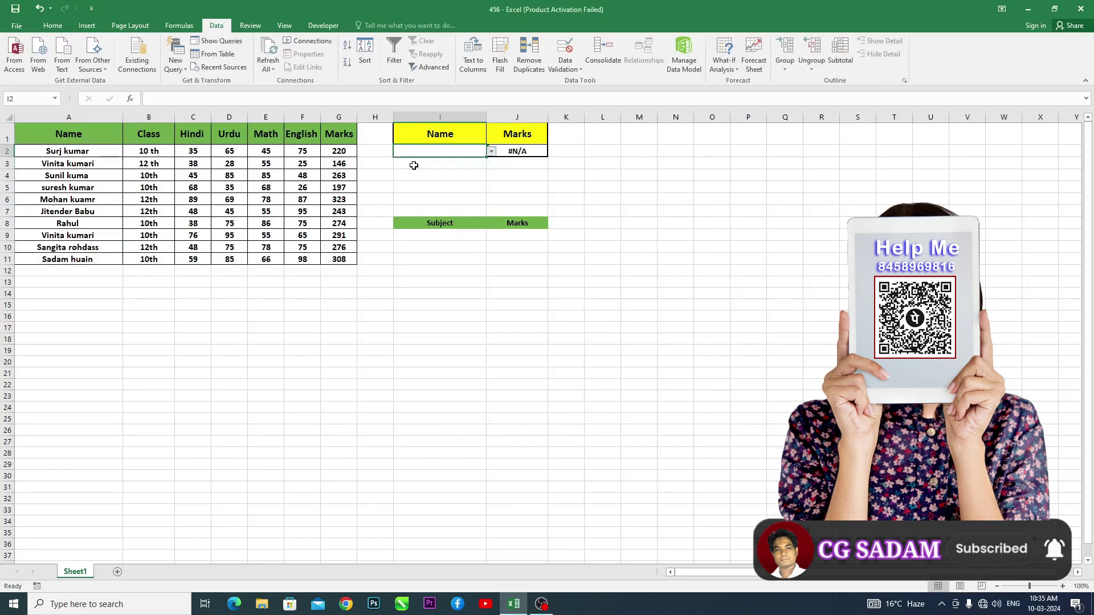
left_click(530, 151)
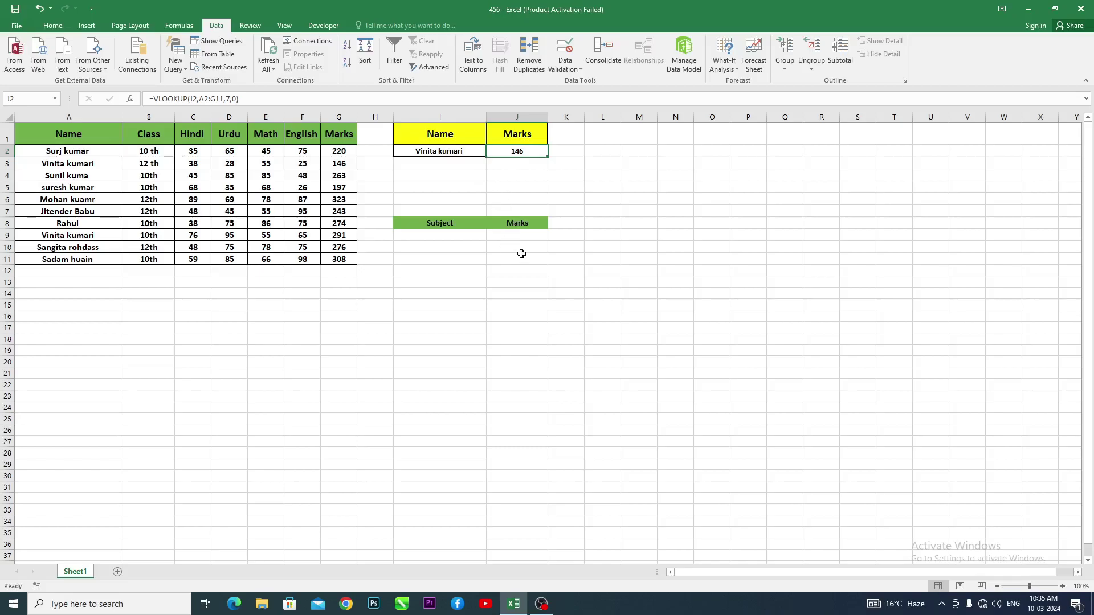
In J9, start =HLOOKUP(I9,A1:G11, using the Subject cell and the whole table.
left_click(513, 237)
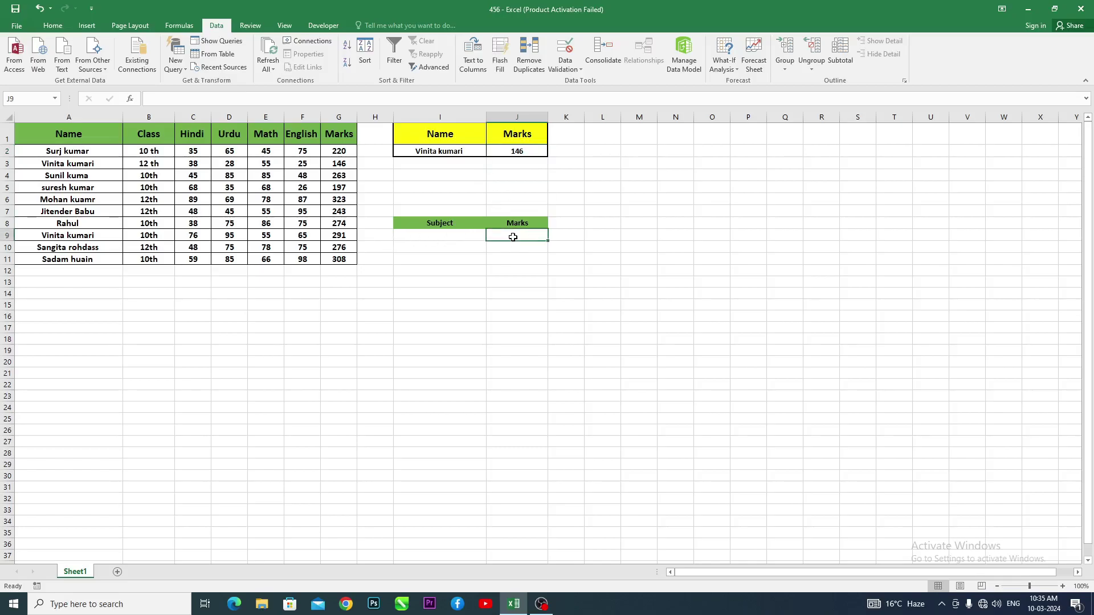
type("=")
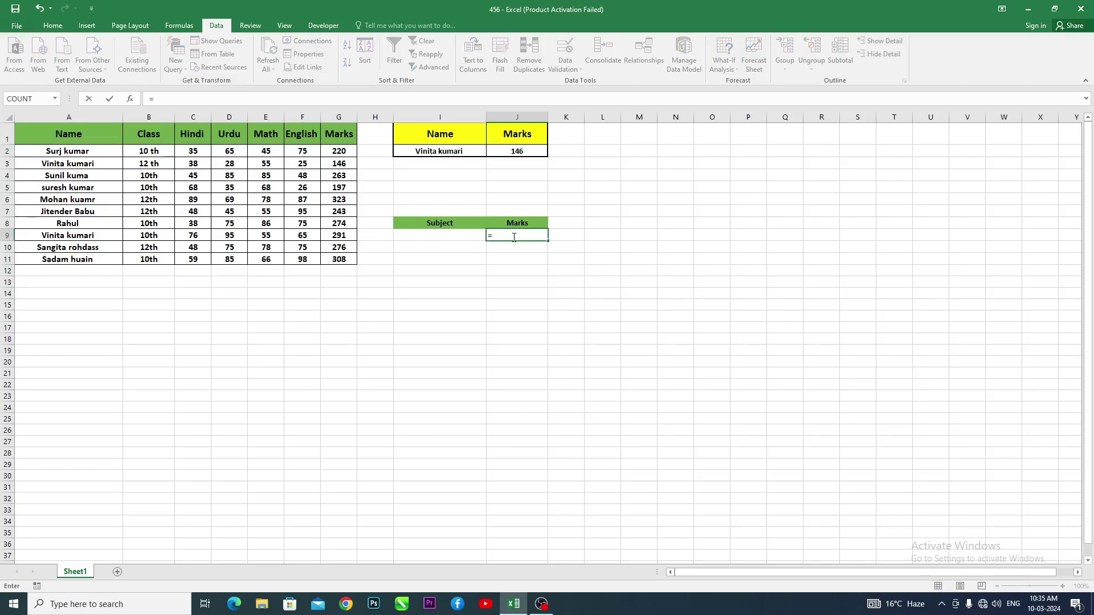
type("hl")
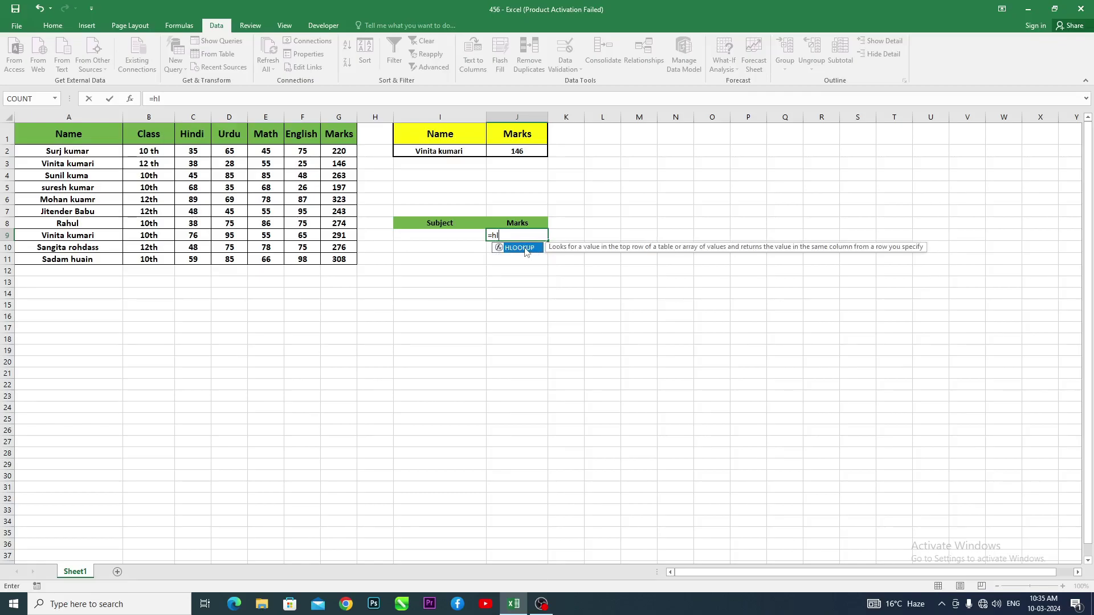
double_click(525, 249)
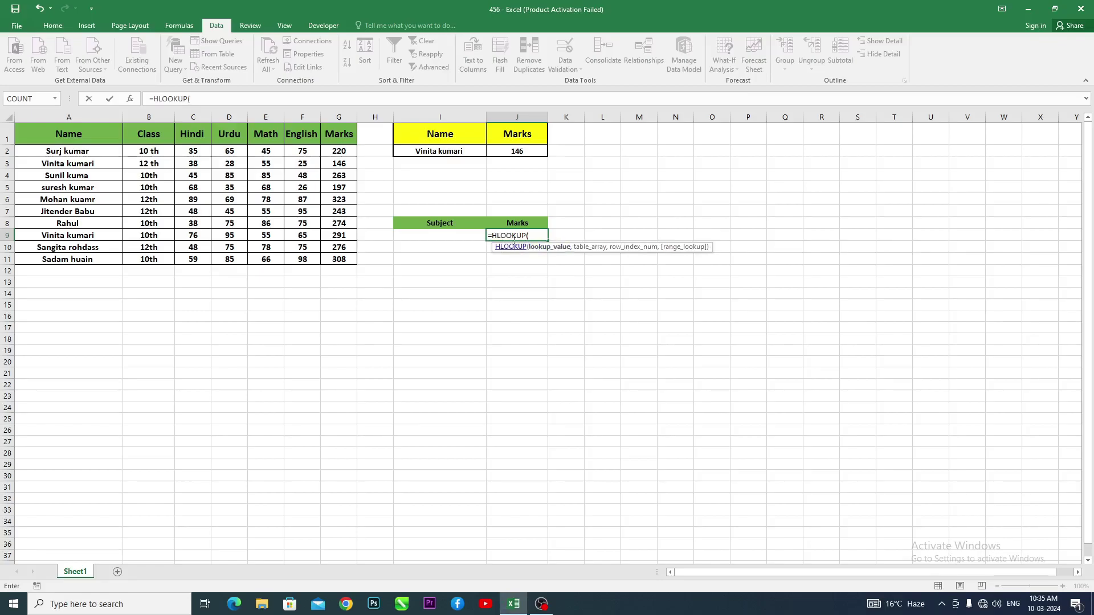
left_click(428, 236)
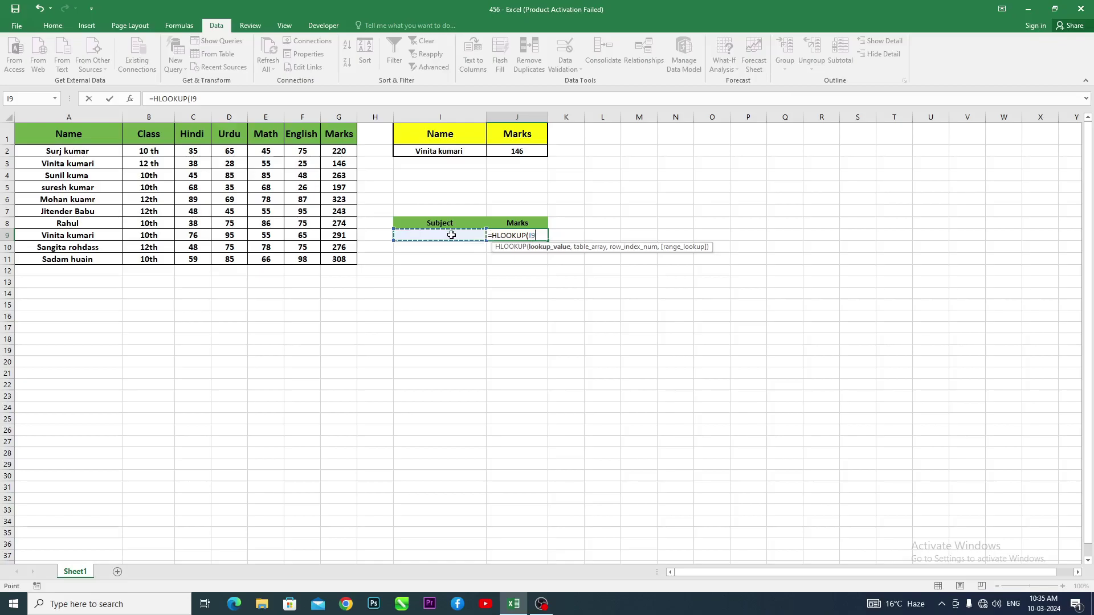
type(",")
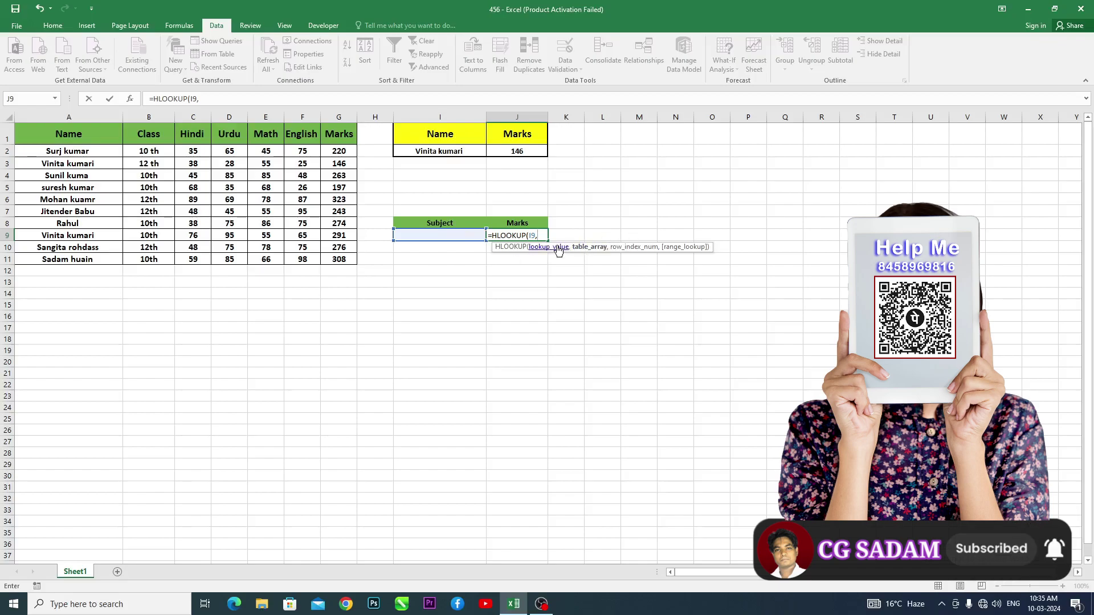
left_click(50, 139)
left_click_drag(50, 140, 339, 256)
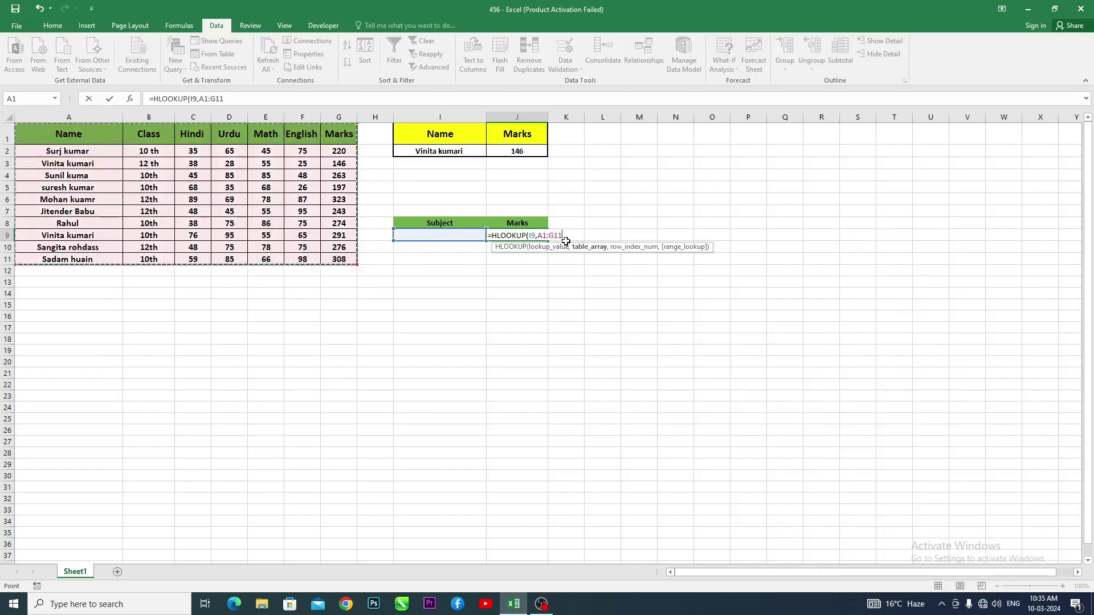
type(",")
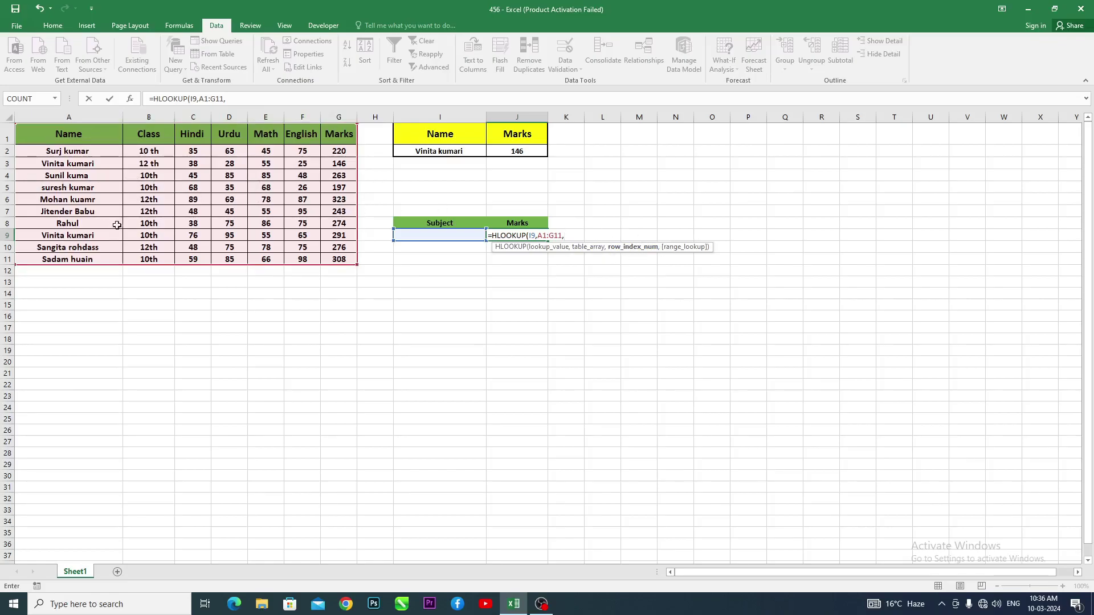
Complete J9 as =HLOOKUP(I9,A1:G11,5,0), showing #N/A until a subject is chosen.
left_click(5, 188)
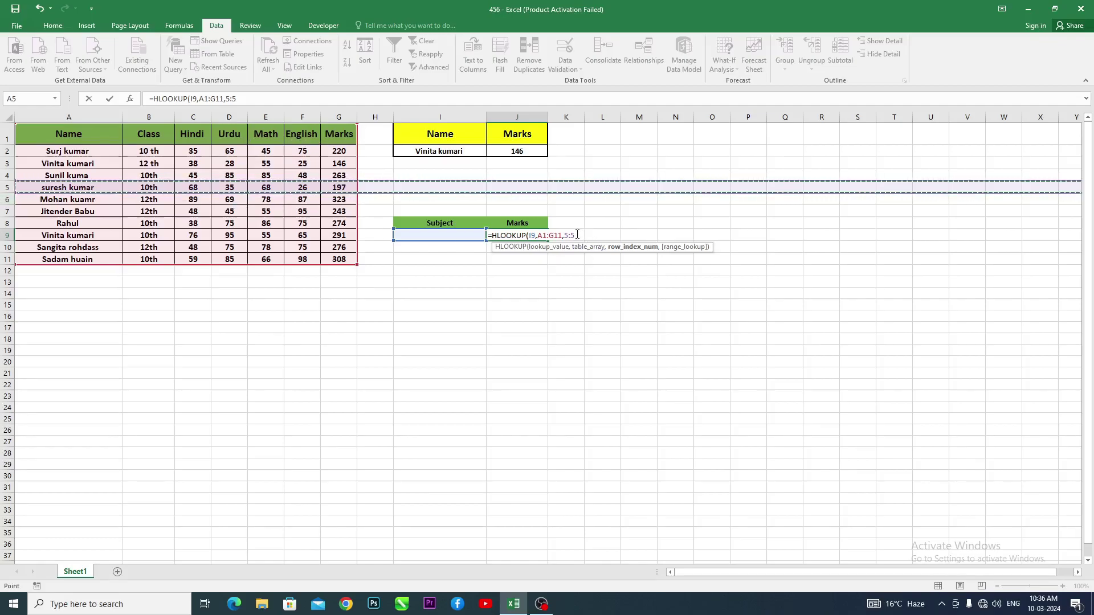
key("BackSpace")
key("BackSpace")
key("BackSpace")
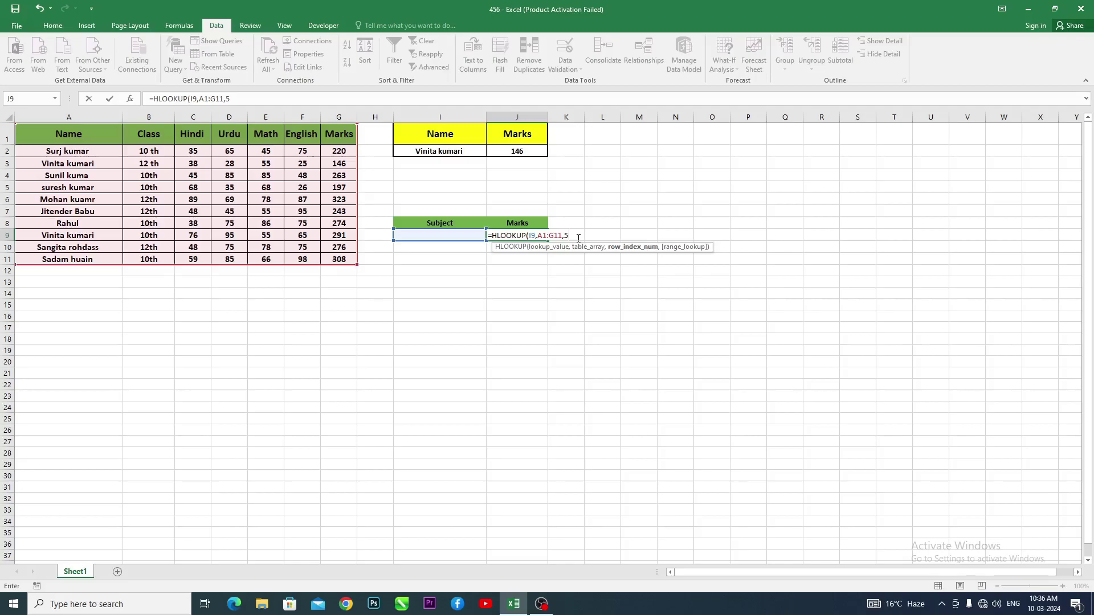
type(",")
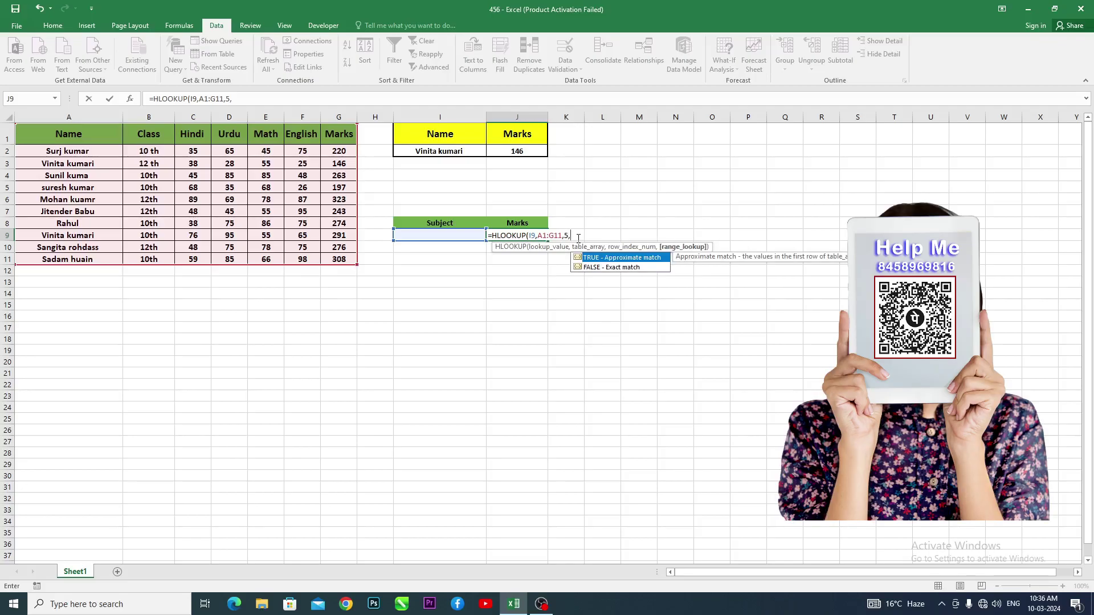
type("0")
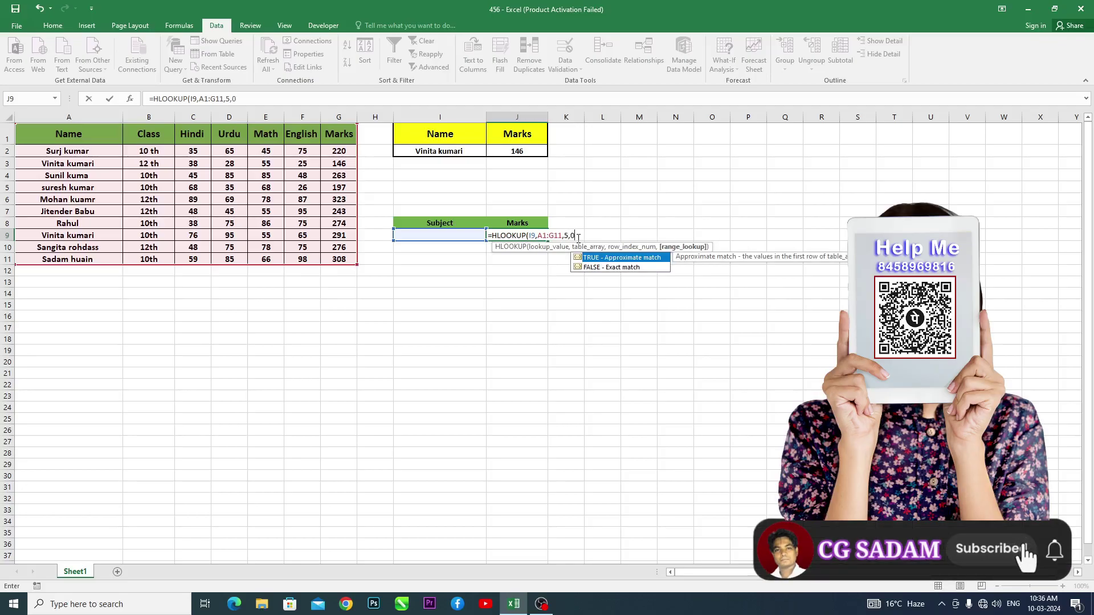
type(")")
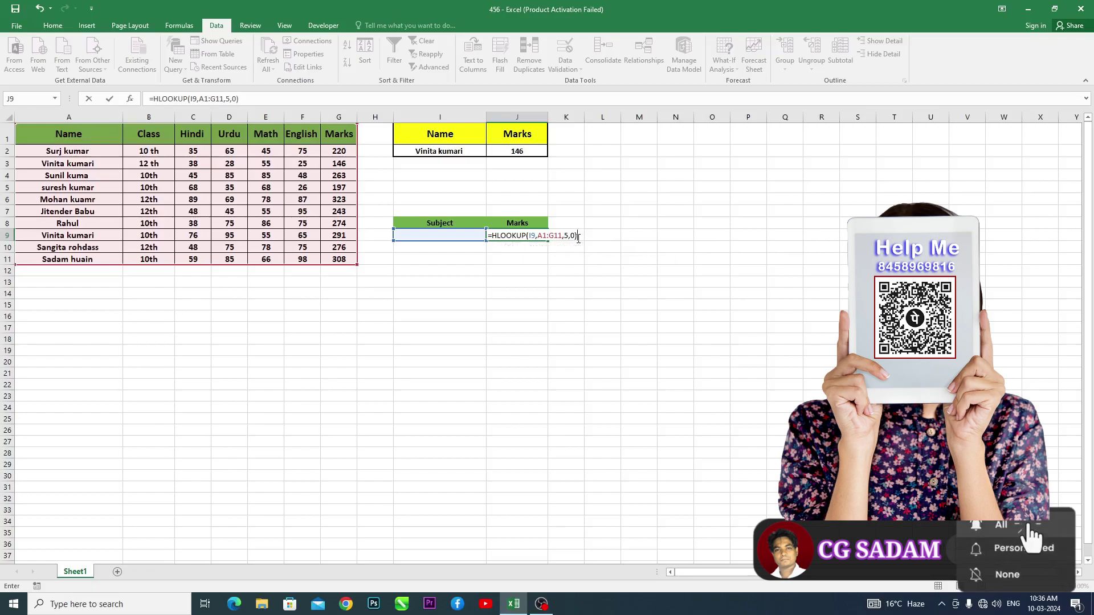
key("Return")
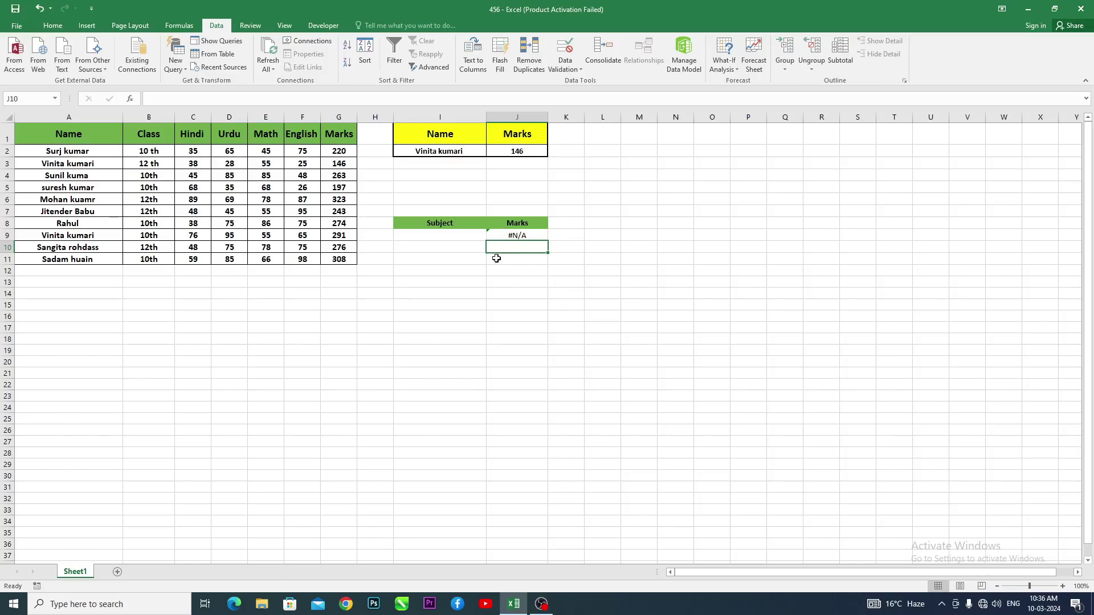
left_click(439, 236)
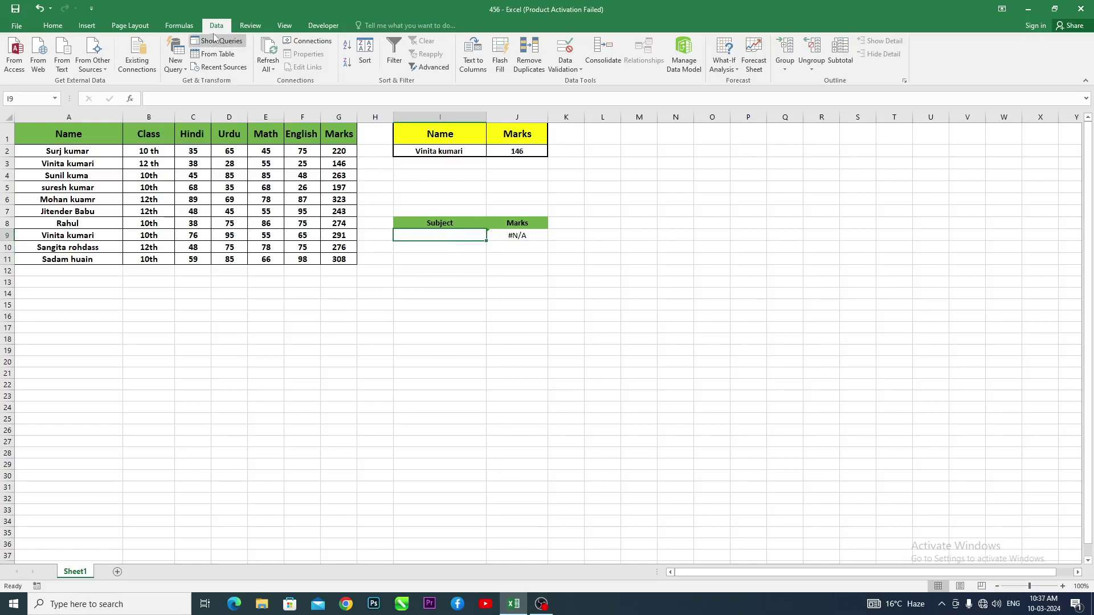
Add list validation to I9 with source C1:F1, offering Hindi, Urdu, Math and English.
left_click(571, 72)
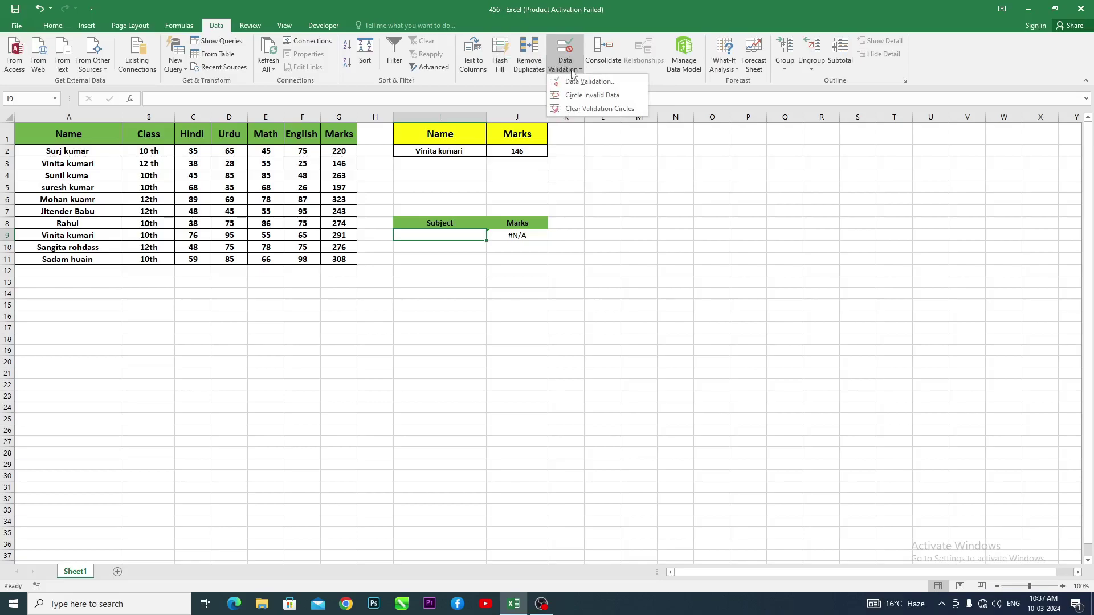
left_click(589, 82)
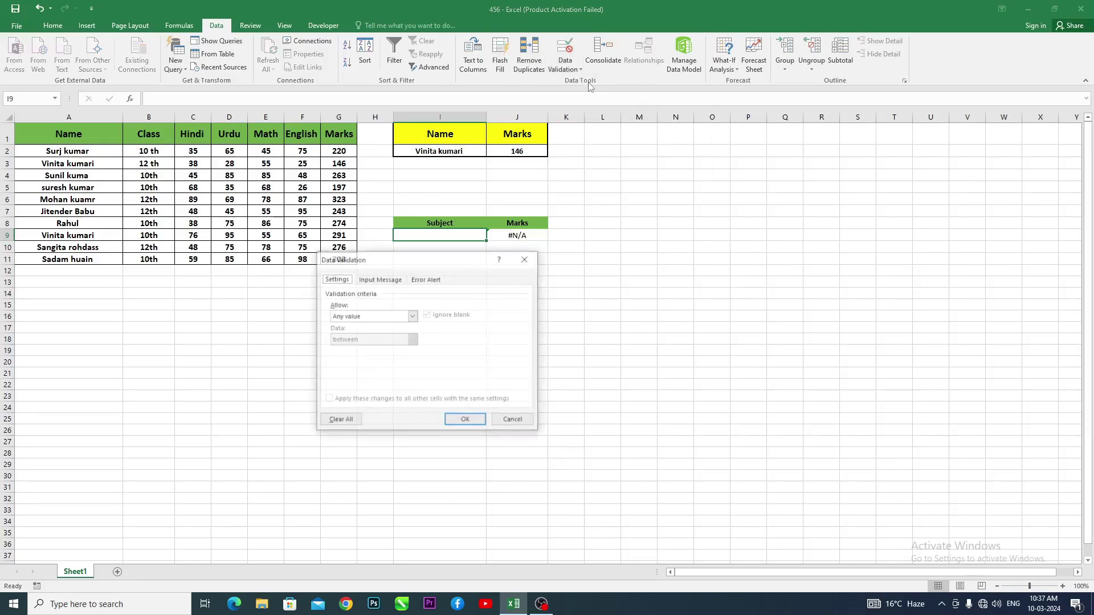
left_click(373, 318)
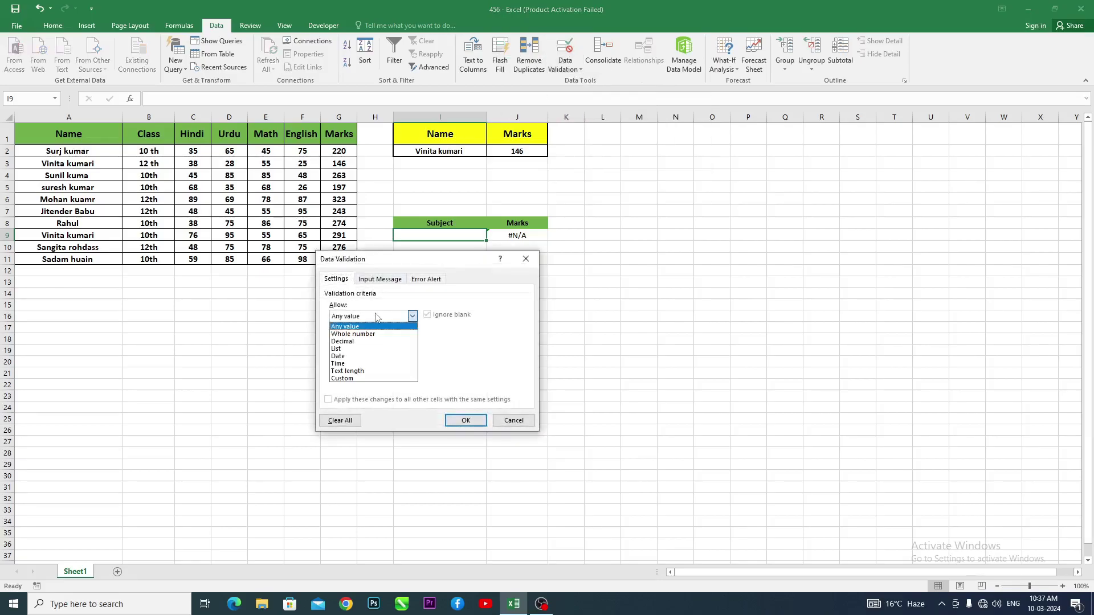
left_click(343, 349)
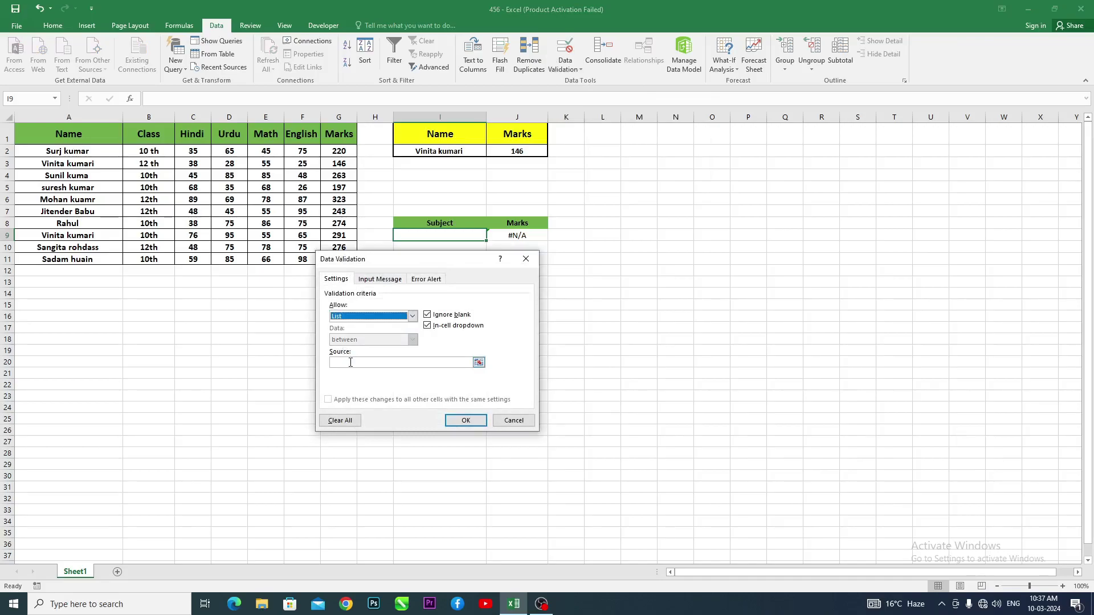
left_click(346, 362)
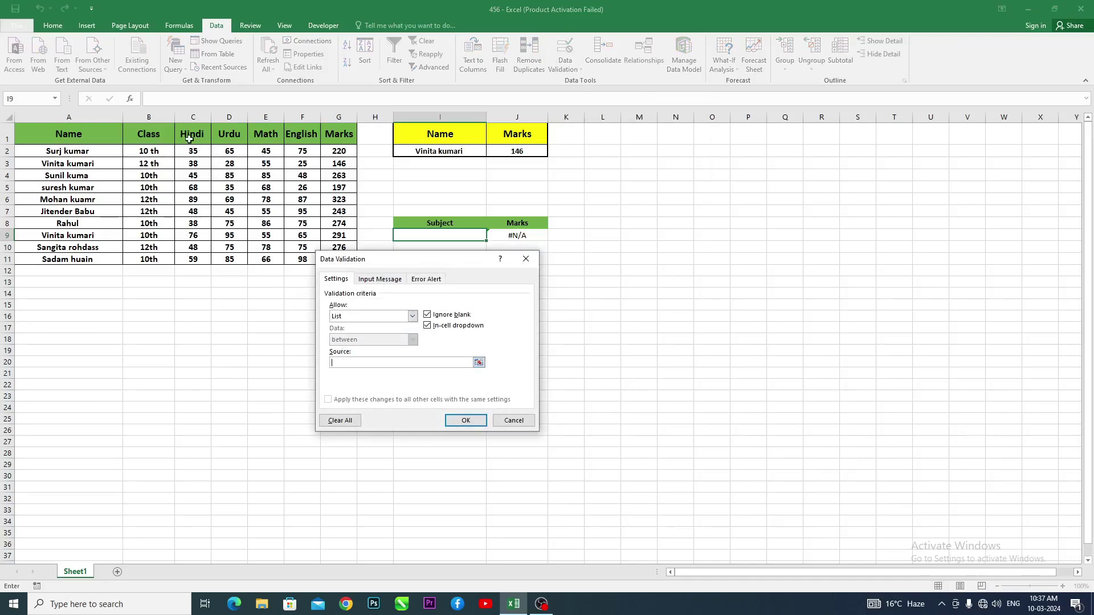
left_click_drag(193, 138, 314, 145)
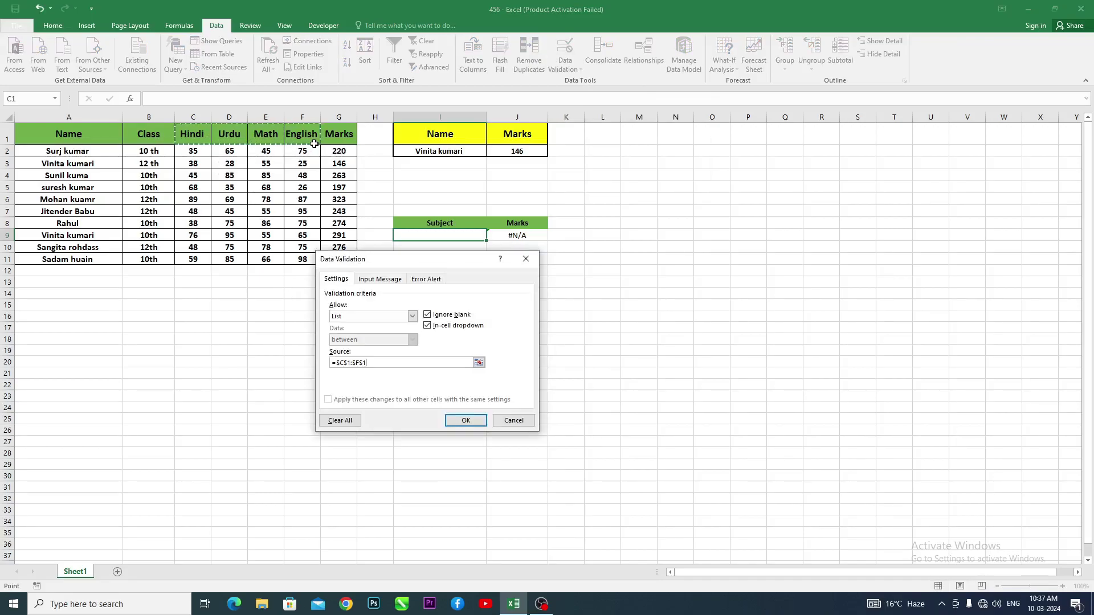
left_click(466, 422)
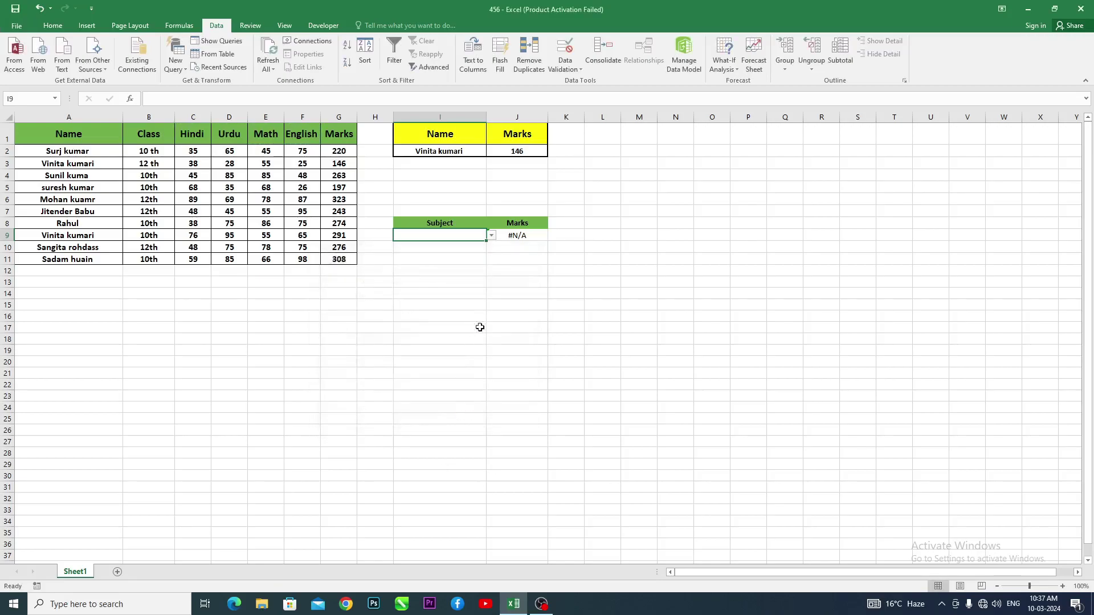
Pick Urdu in I9 and compare J9's result with the Urdu mark in D5.
left_click(491, 236)
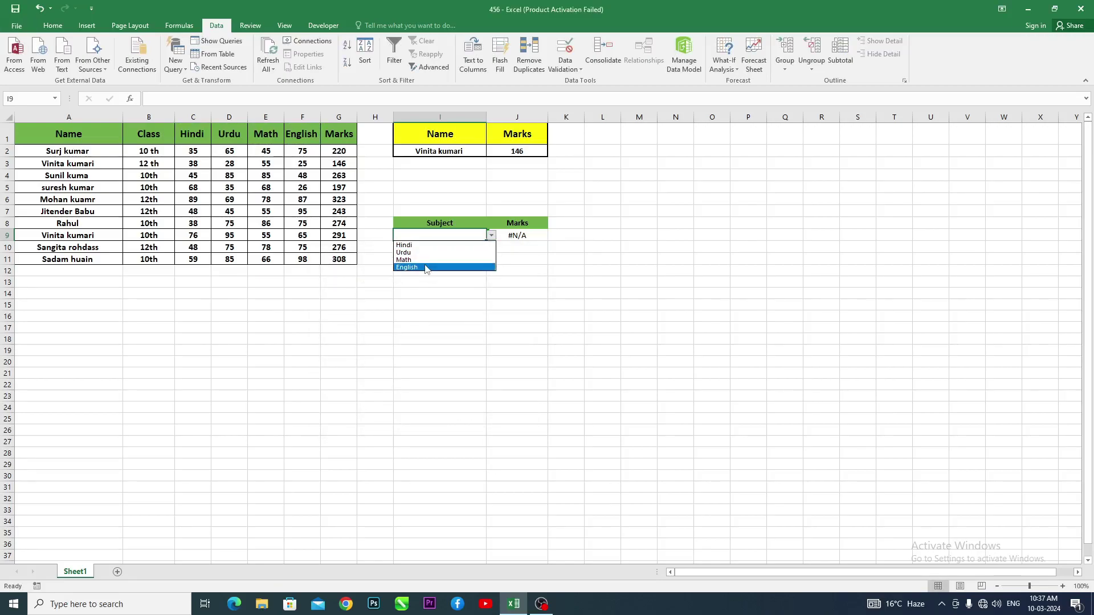
left_click(425, 253)
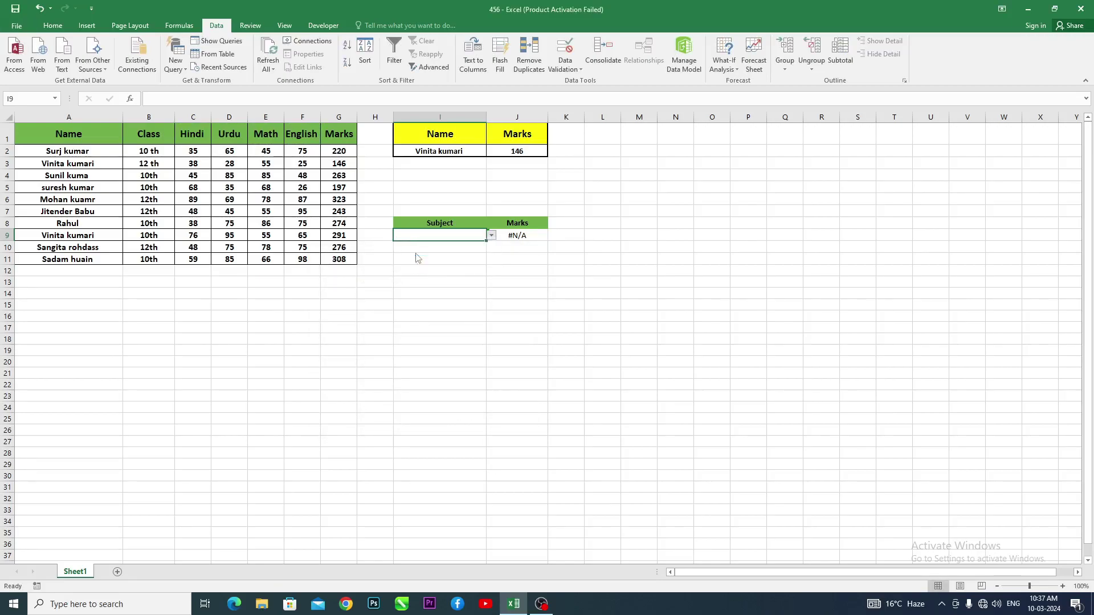
left_click(539, 238)
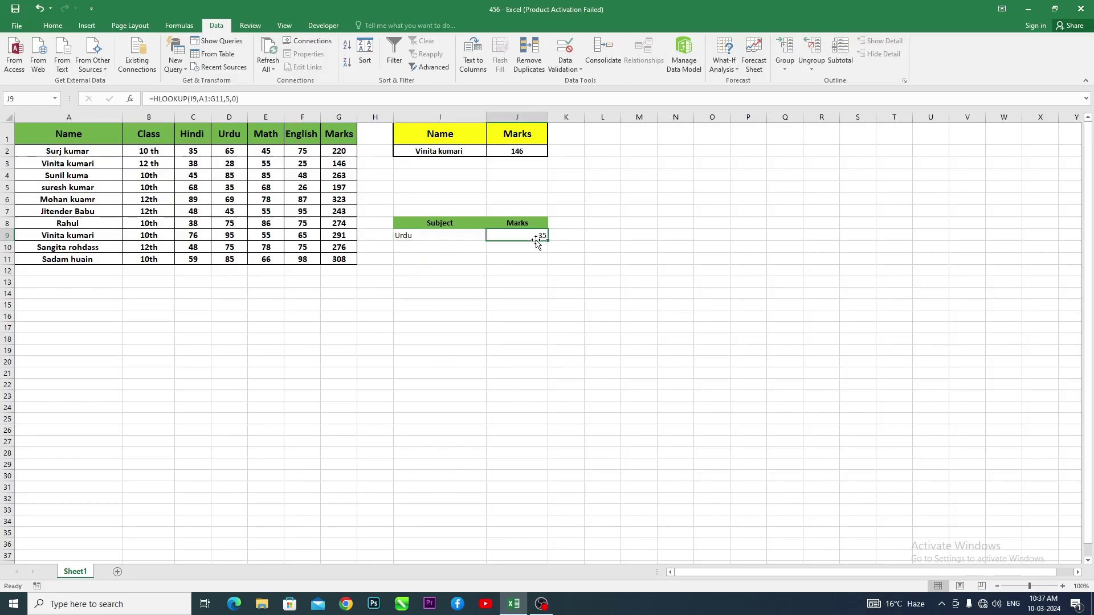
left_click(5, 188)
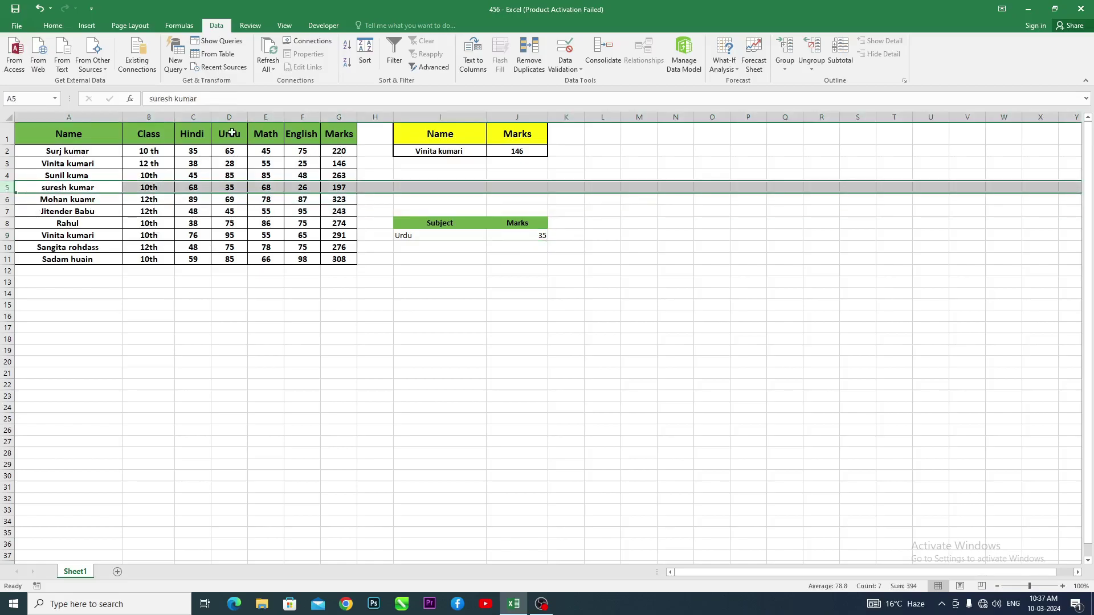
left_click(231, 187)
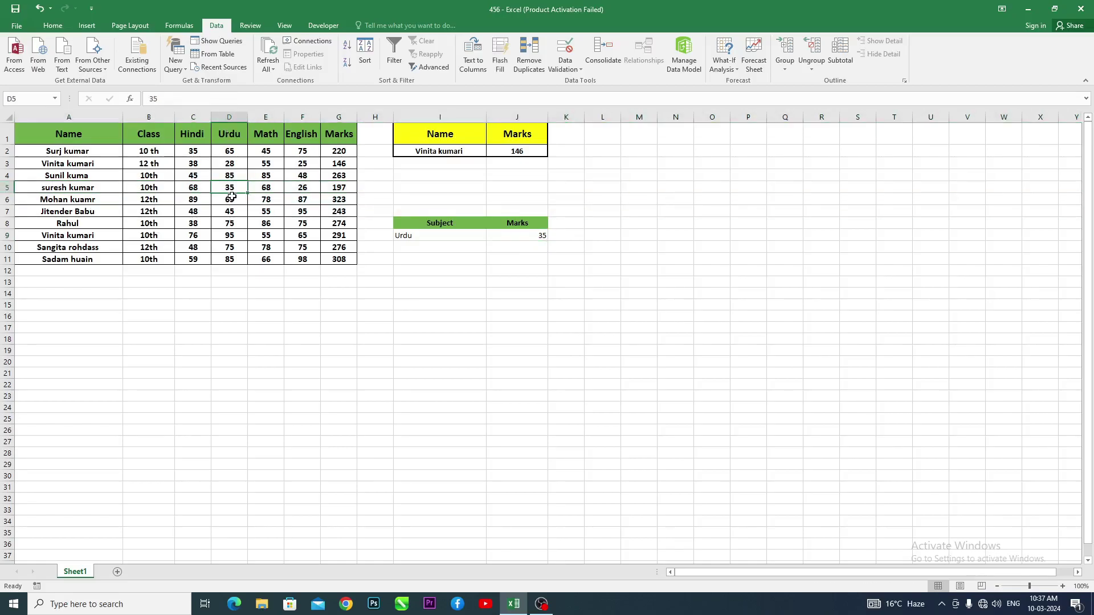
Switch I9 to Hindi and confirm J9 returns 68, matching row 5.
left_click(477, 236)
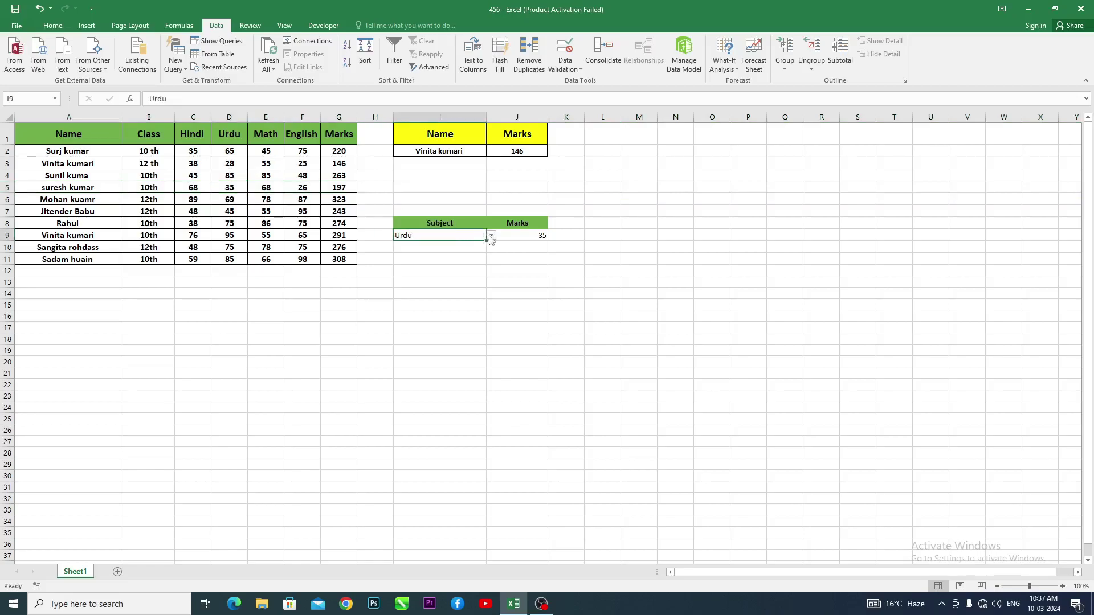
left_click(490, 236)
left_click(418, 247)
left_click(7, 187)
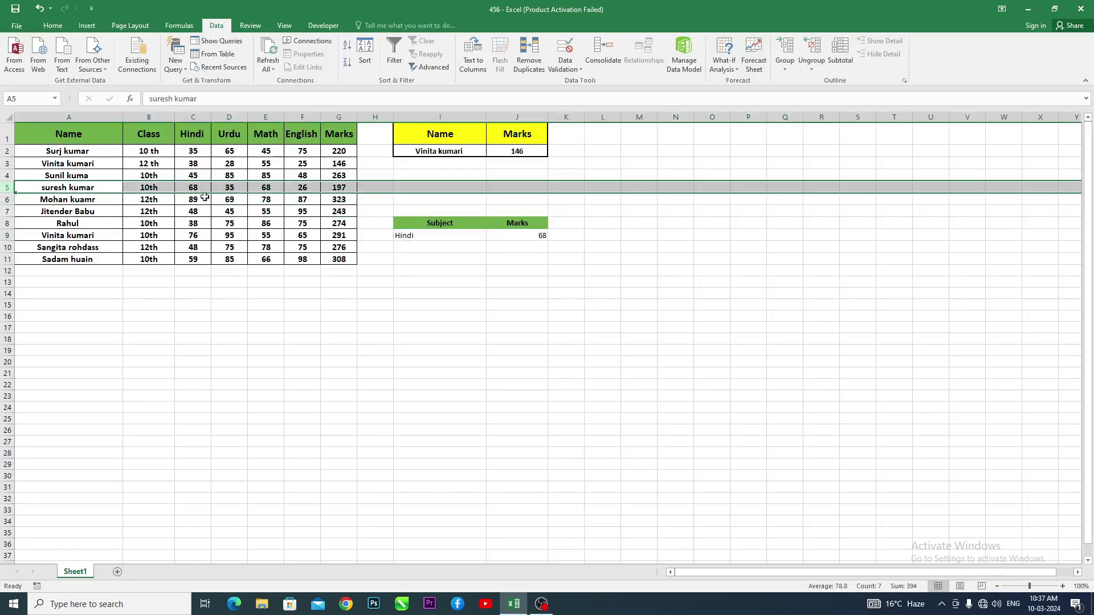
left_click(534, 235)
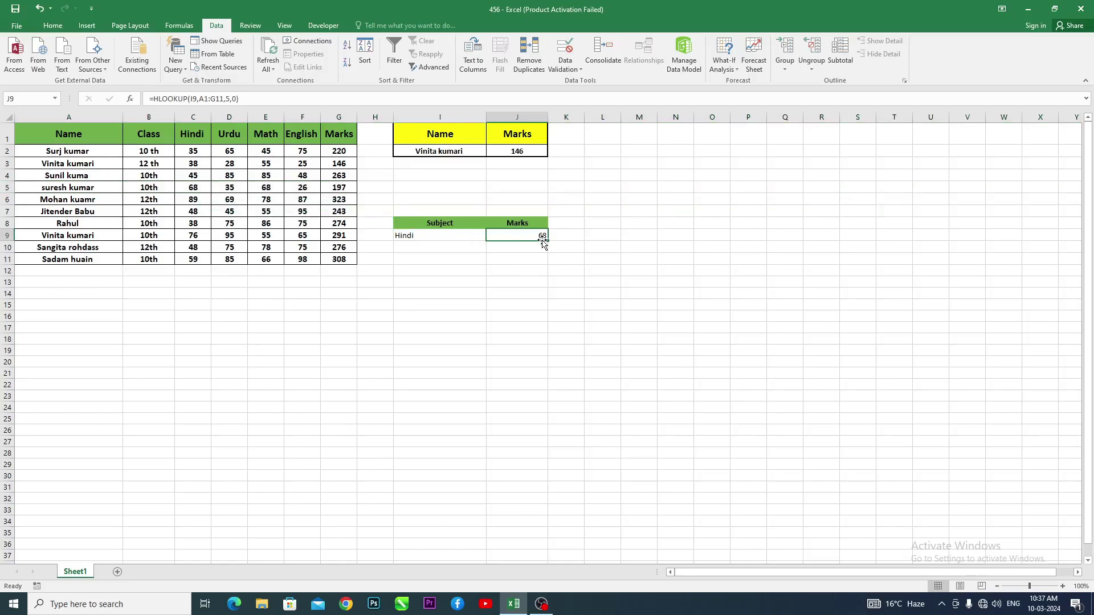